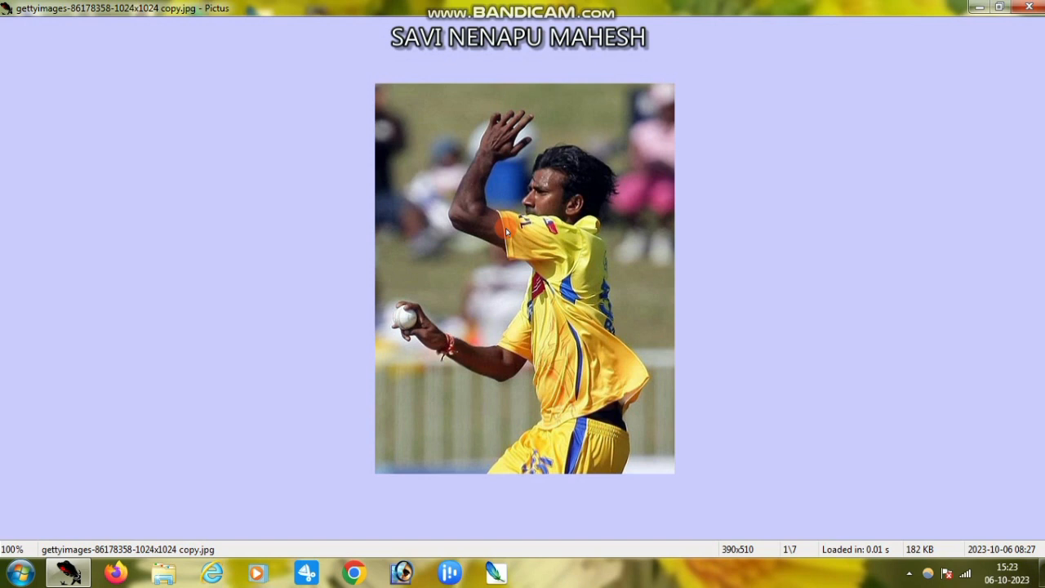
- Close the photo viewer and open Adobe Photoshop
left_click(1035, 9)
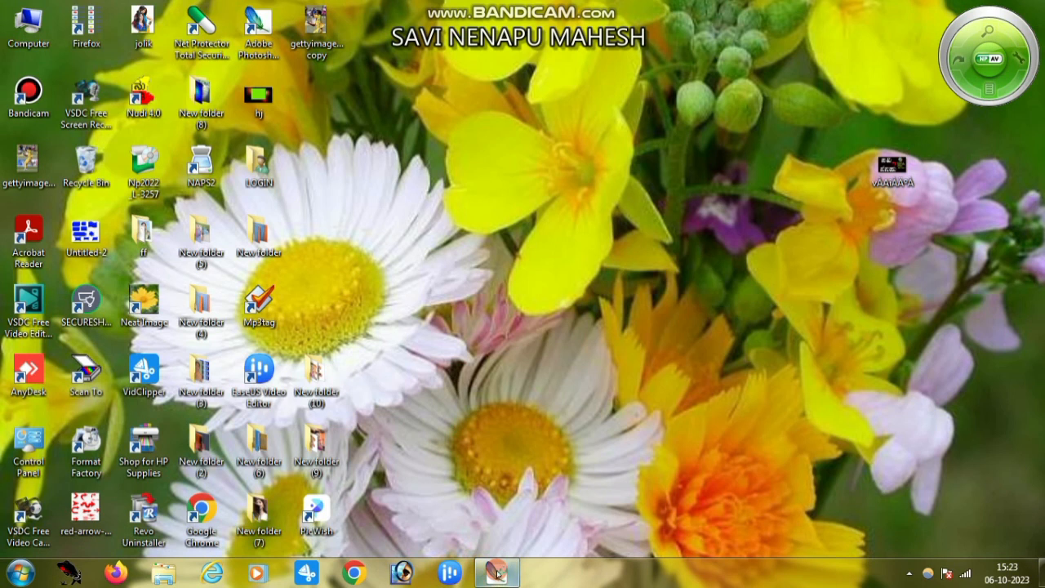
left_click(496, 574)
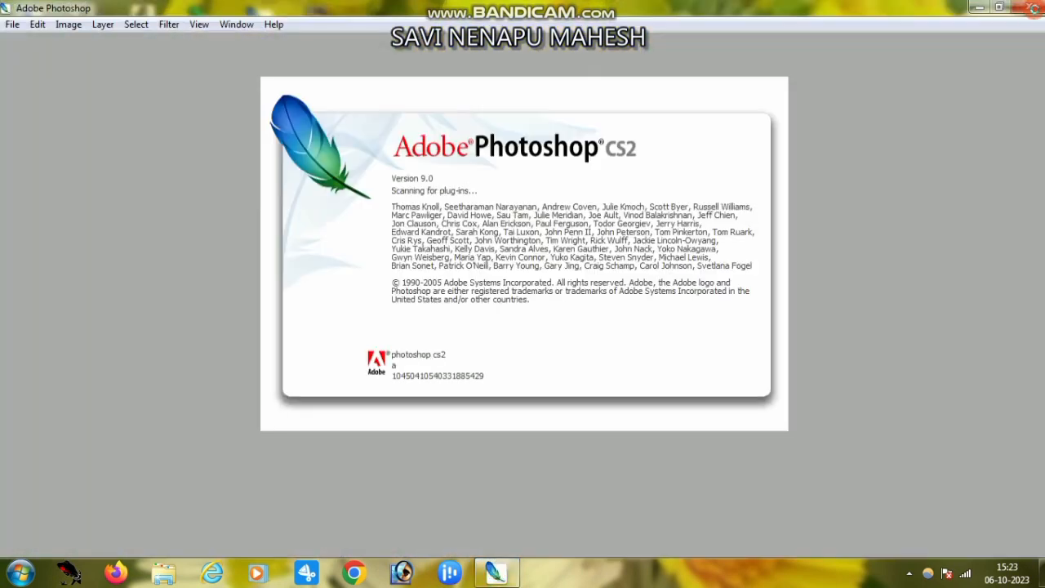
- Create a new 9 x 8 inch RGB document at 72 pixels/inch and maximize its window
left_click(49, 42)
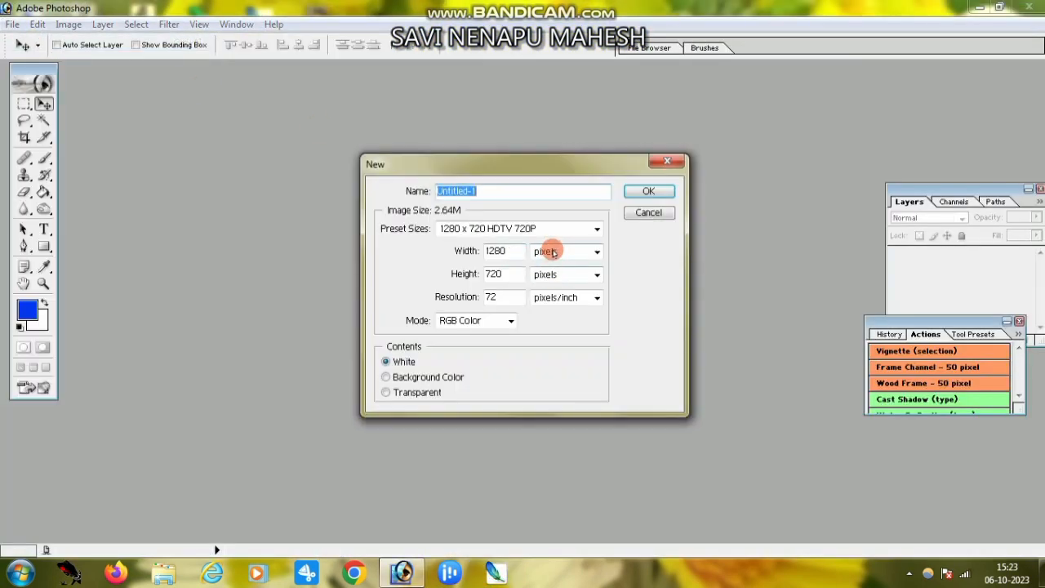
left_click(553, 253)
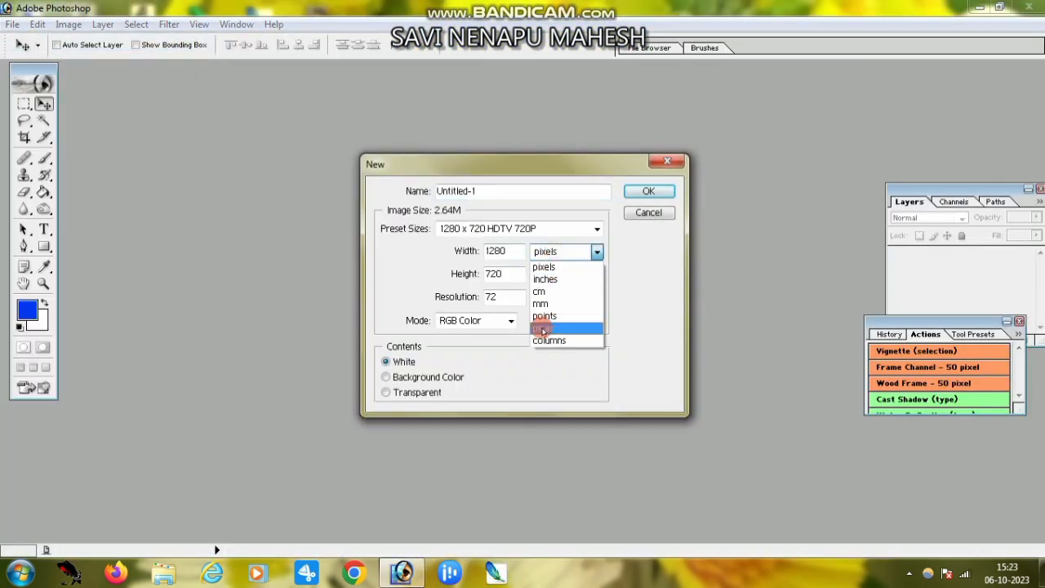
left_click(558, 278)
left_click(569, 281)
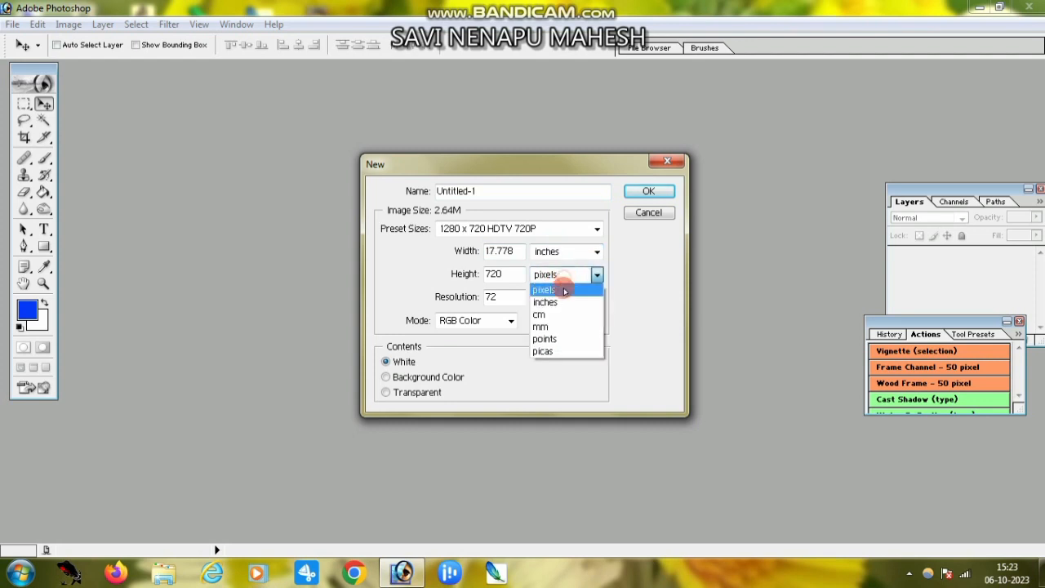
left_click(560, 299)
left_click_drag(525, 253, 470, 254)
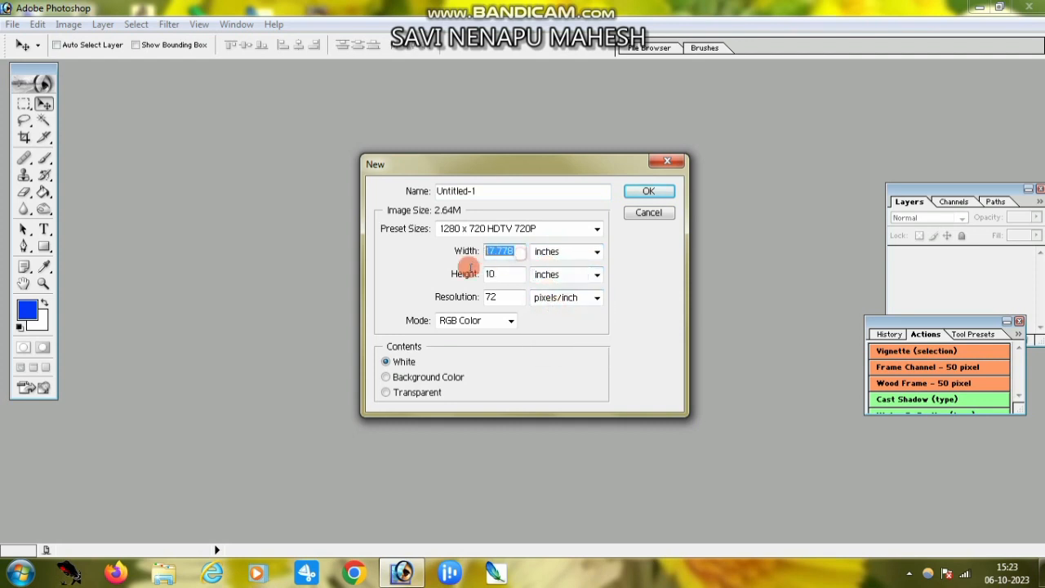
type("9")
key("Tab")
type("8")
left_click(642, 191)
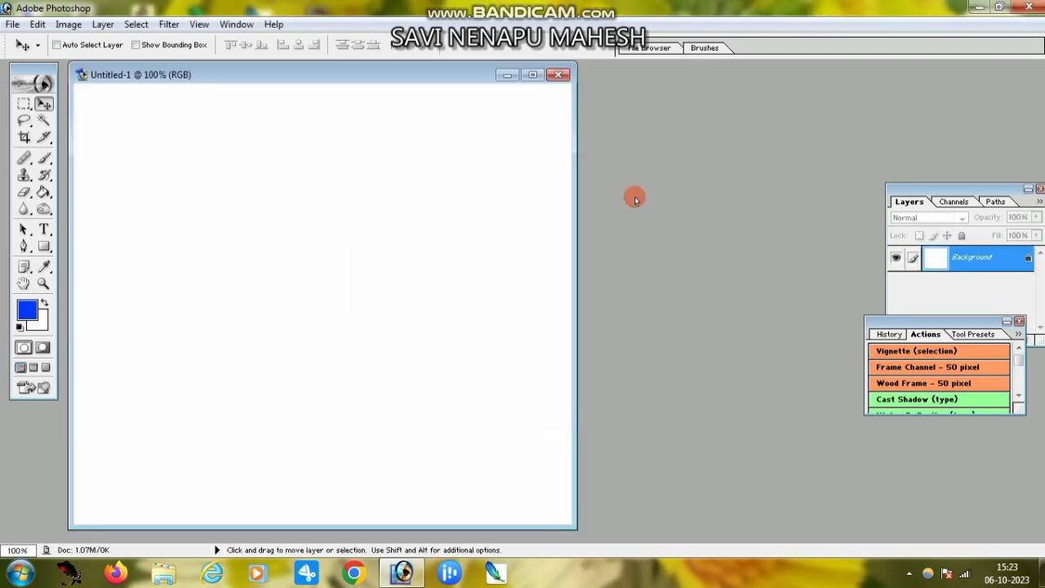
left_click(531, 75)
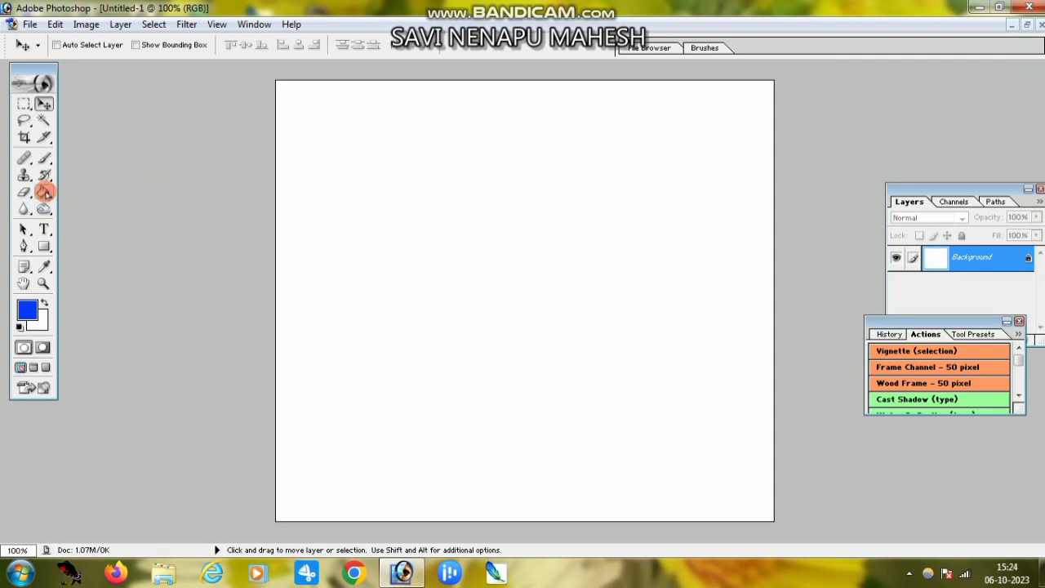
- Fill the canvas with a blue-yellow-blue reflected gradient, redrawing it until two thin horizontal yellow stripes cross the middle
left_click_drag(44, 192, 77, 188)
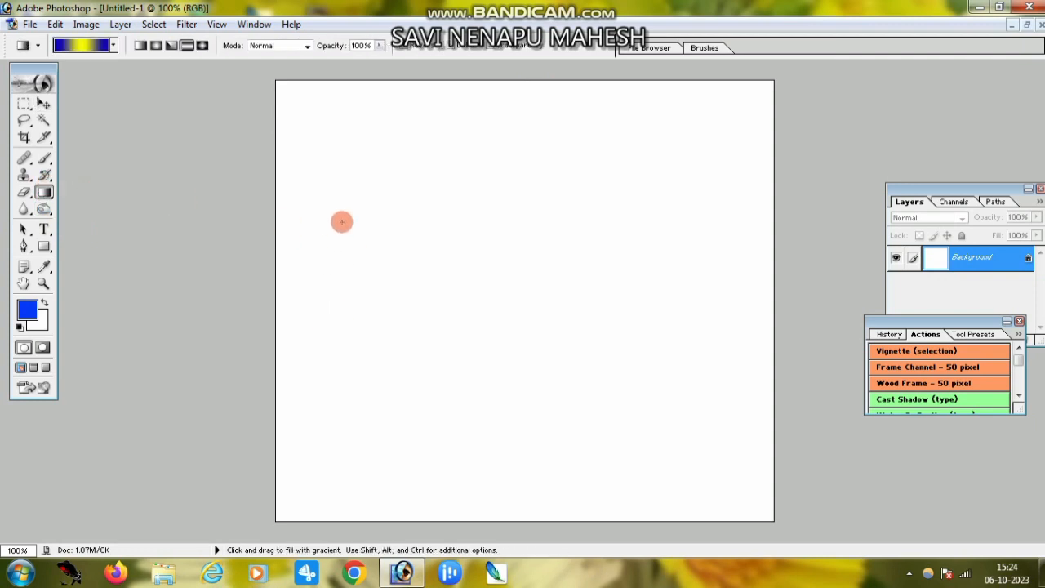
left_click_drag(278, 306, 816, 315)
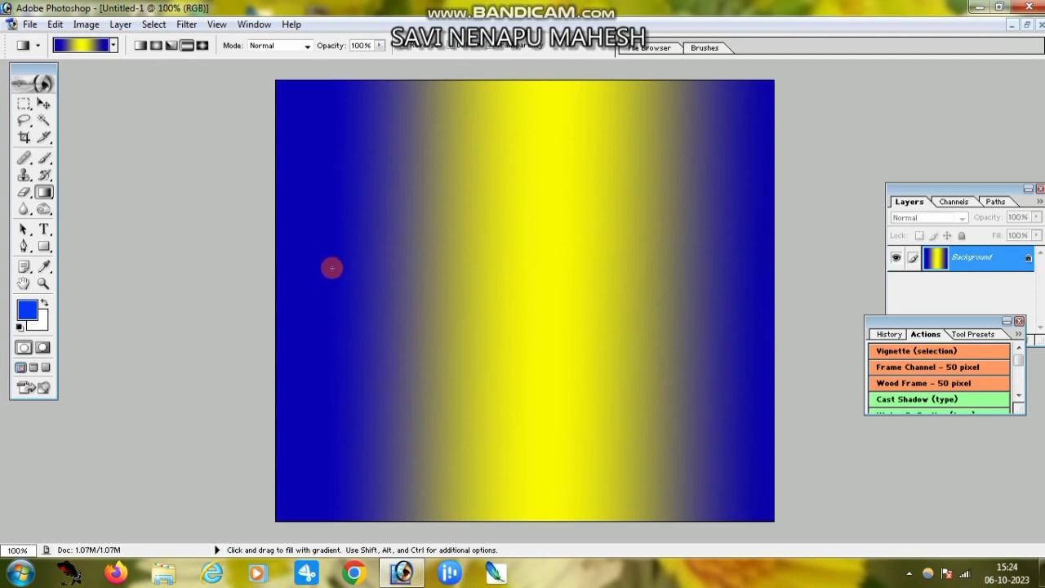
left_click_drag(462, 170, 457, 389)
left_click_drag(494, 304, 491, 376)
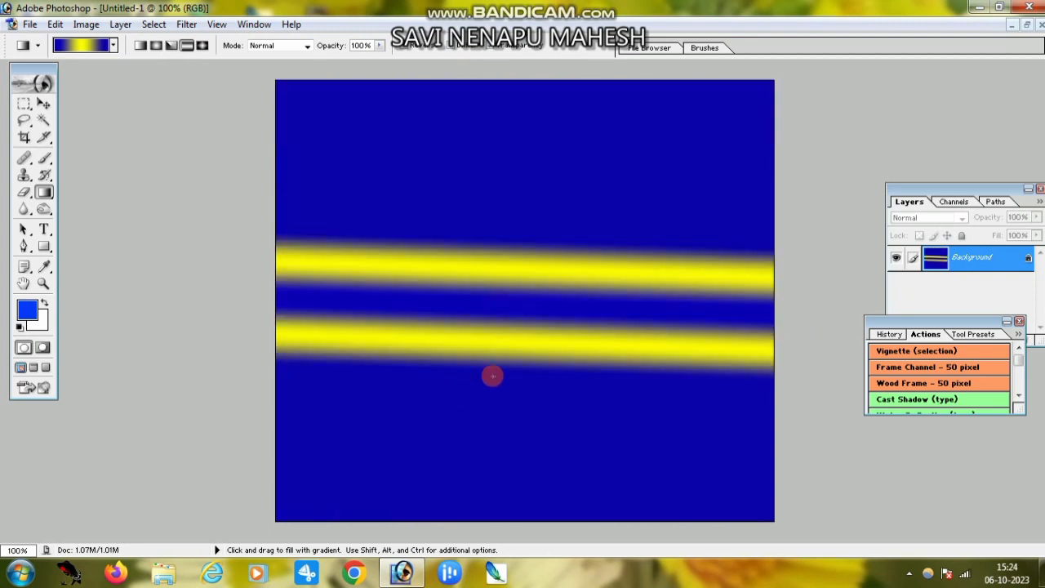
left_click_drag(513, 312, 513, 328)
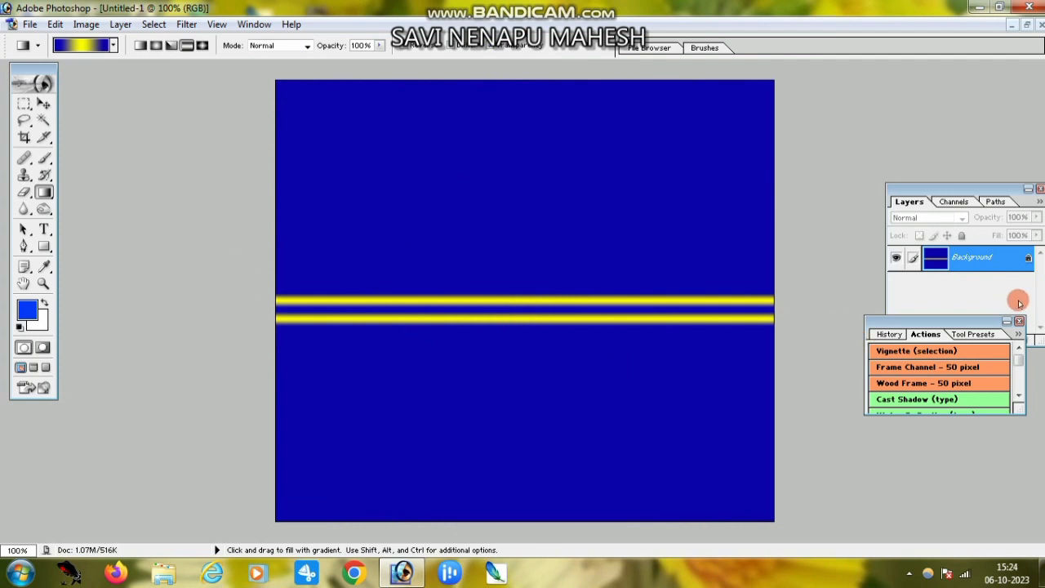
- Convert the locked background into a regular layer and set its blend mode to Screen
double_click(1028, 259)
left_click(626, 262)
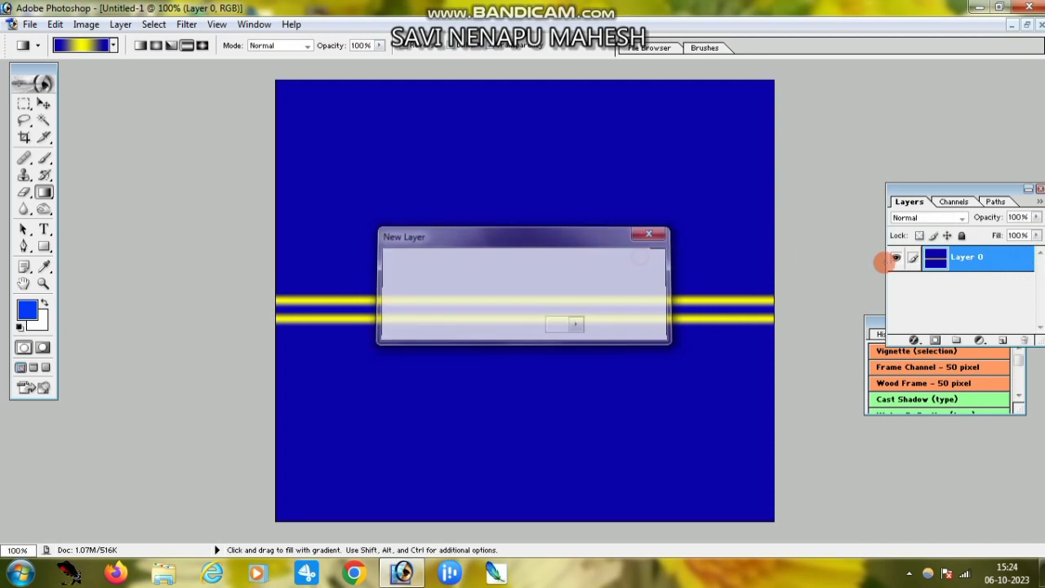
left_click(923, 218)
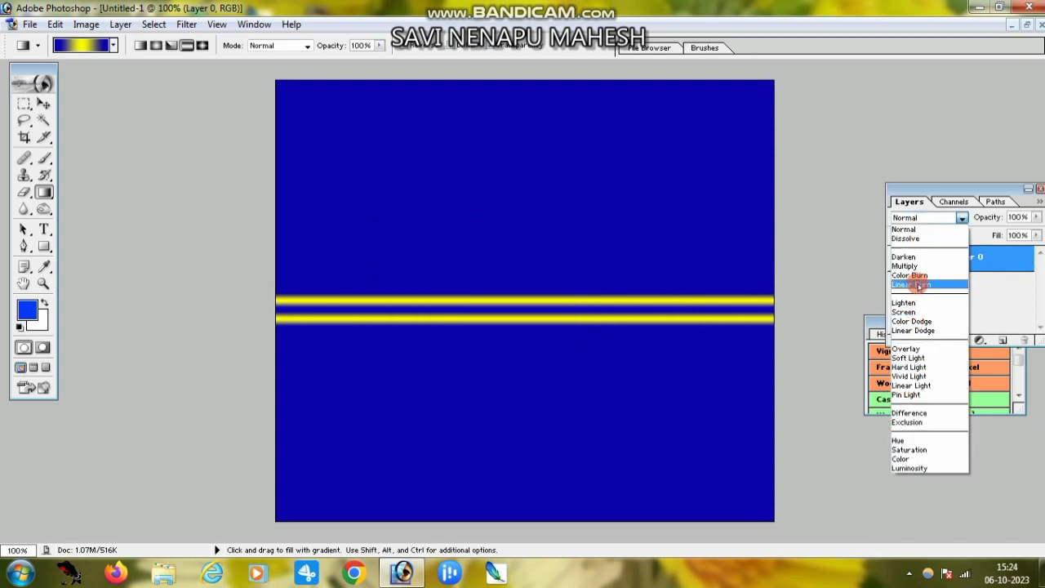
left_click(905, 312)
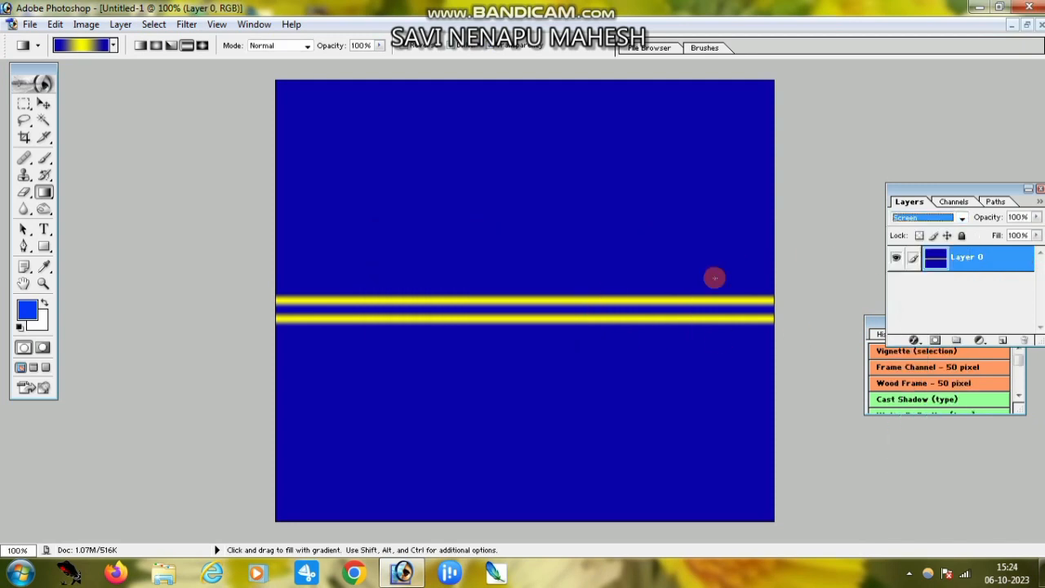
left_click(571, 302)
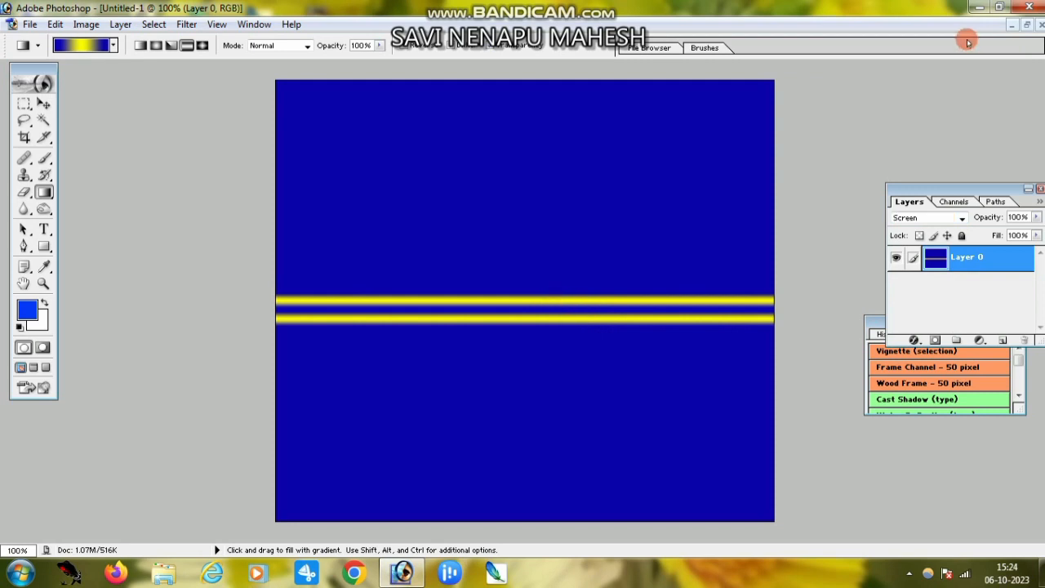
left_click(978, 7)
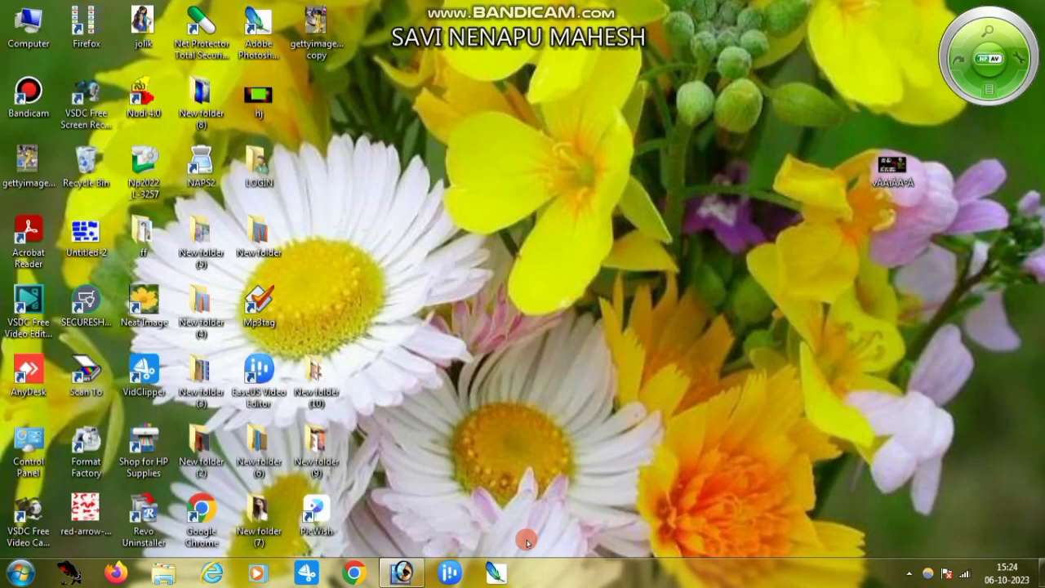
left_click(495, 571)
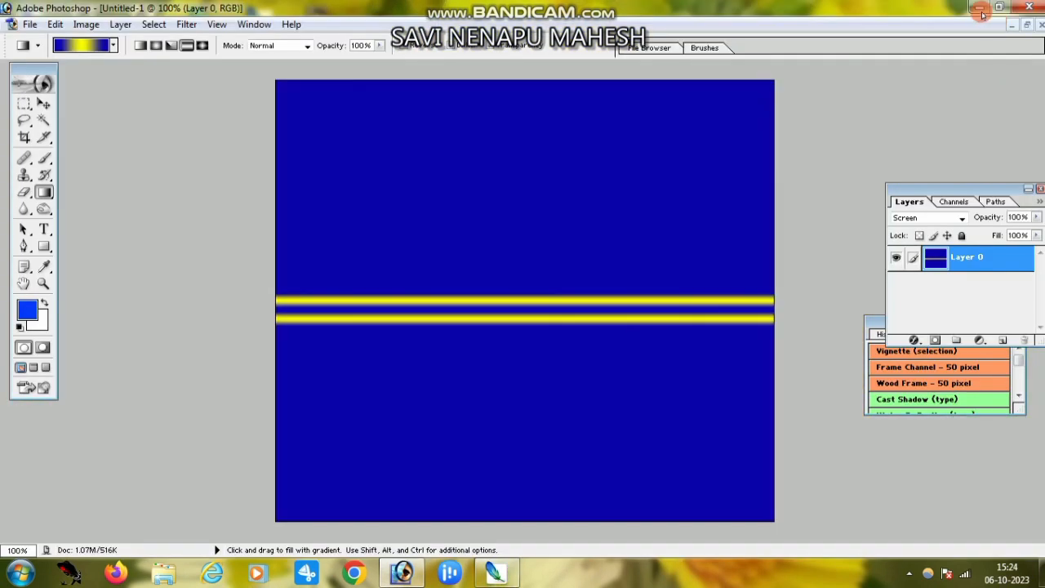
left_click(977, 7)
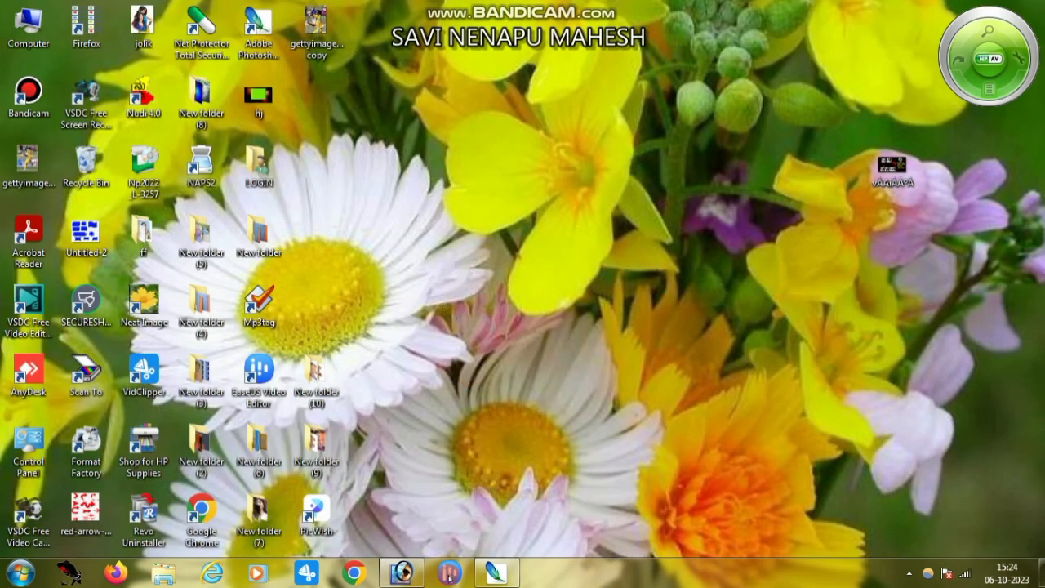
left_click(390, 575)
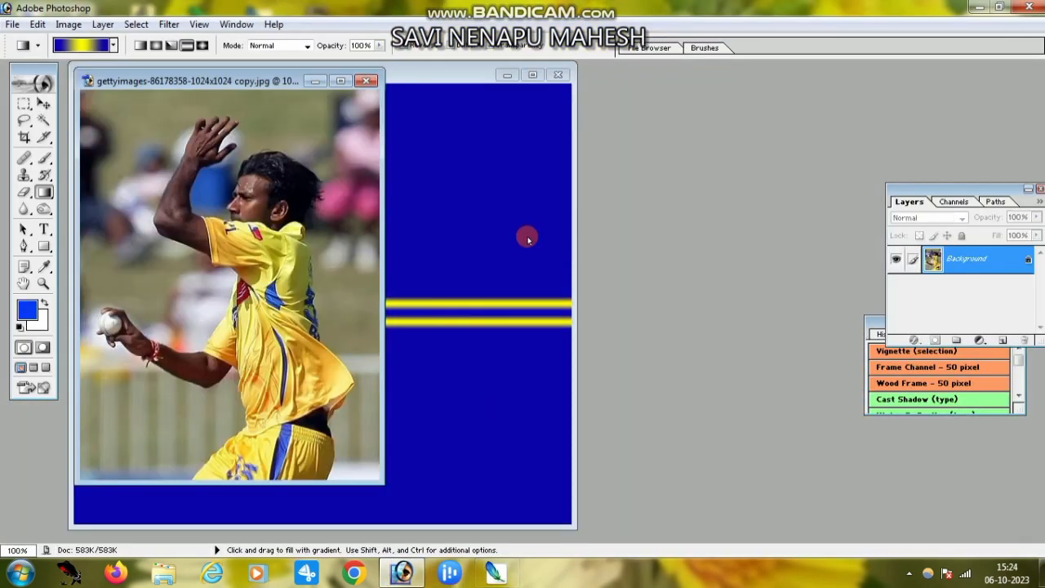
key("v")
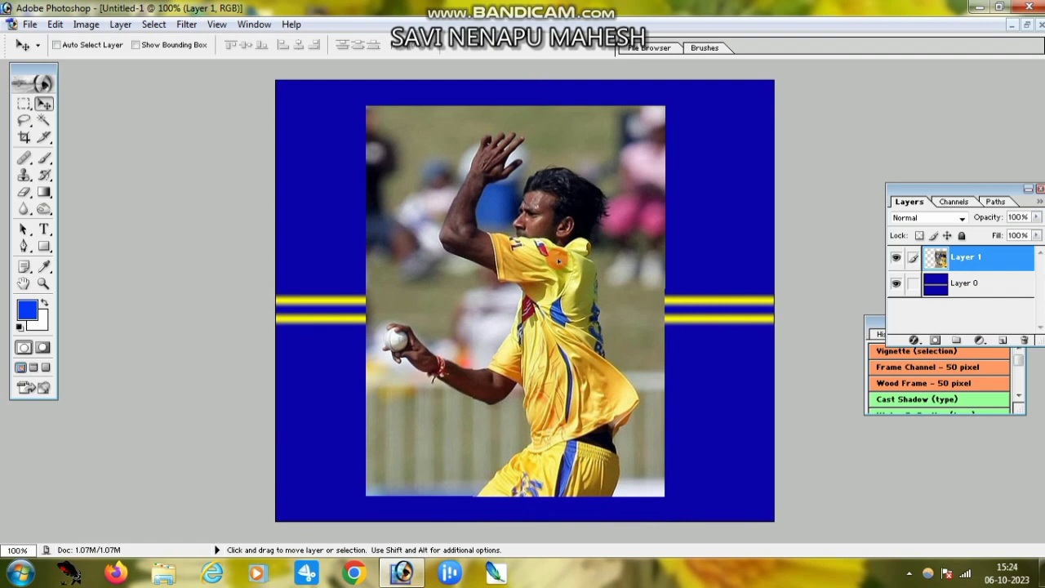
key("ctrl+t")
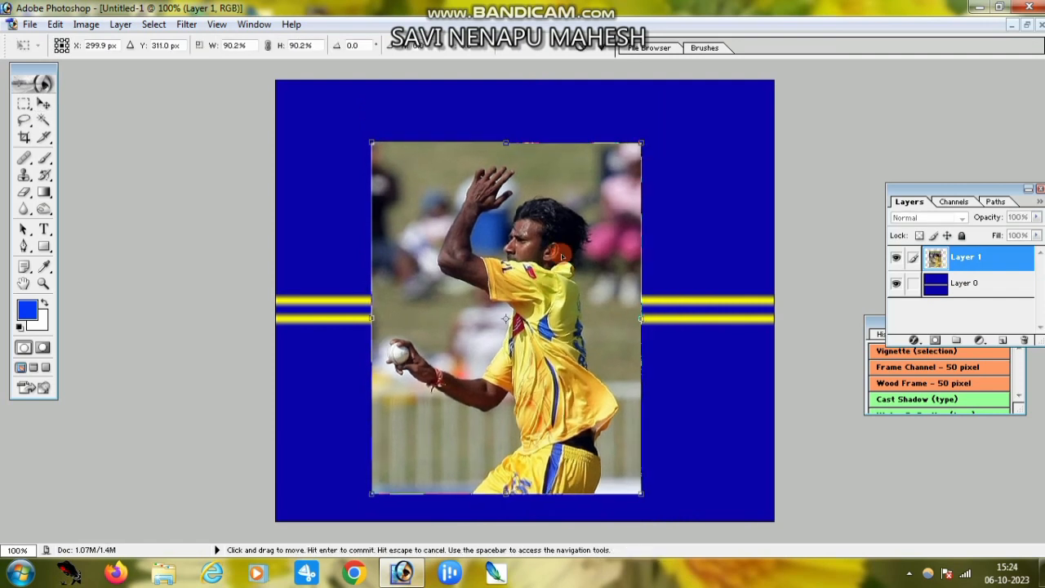
key("Return")
- Paint the whole bottom layer solid blue with a 2500 px brush
left_click(964, 283)
left_click(44, 159)
left_click(275, 324)
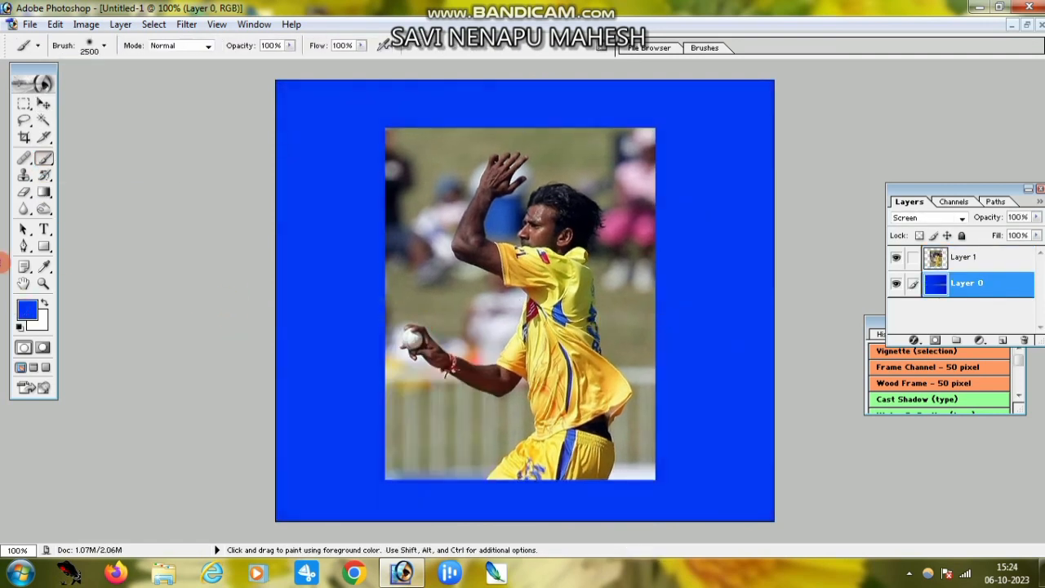
left_click(44, 104)
- On the photo layer, trace a Pen path from the player's shorts up the shirt front and along the underside of the lowered arm
left_click(966, 257)
left_click(44, 283)
left_click(539, 342)
left_click(535, 372)
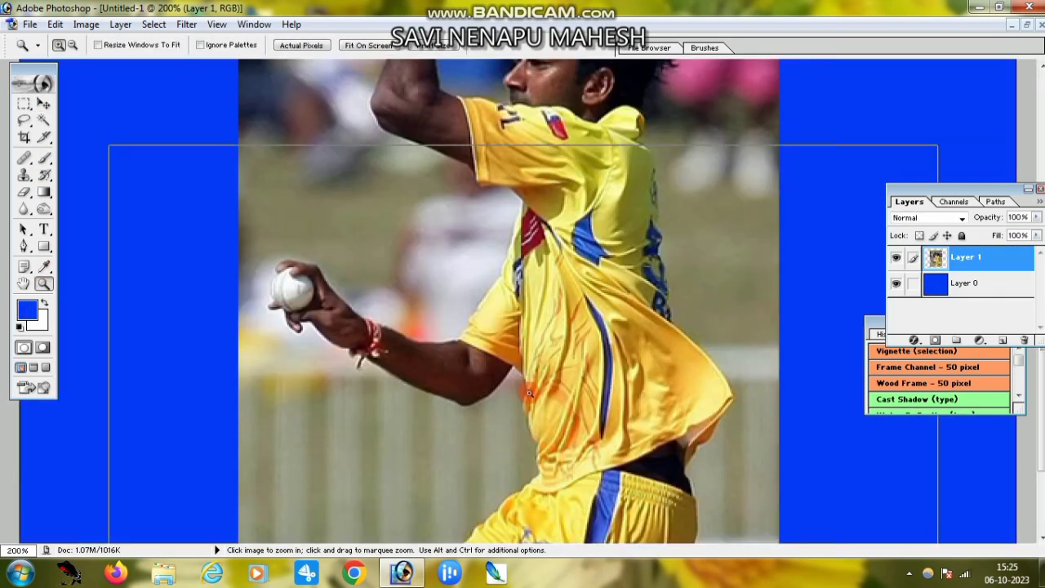
left_click(535, 408)
left_click(546, 429)
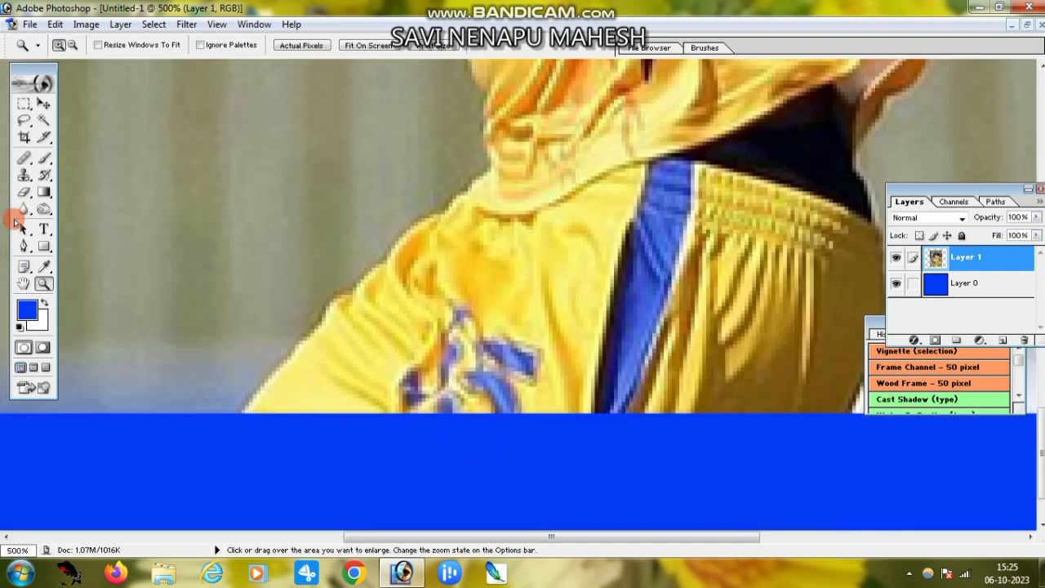
left_click(24, 246)
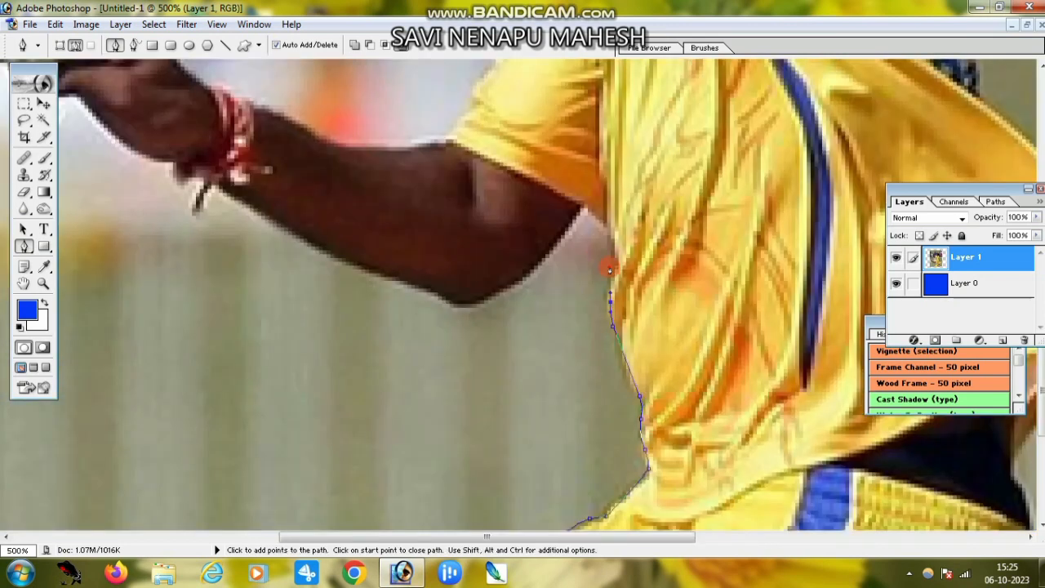
left_click(584, 208)
left_click(535, 267)
left_click(497, 292)
left_click(392, 278)
left_click(245, 213)
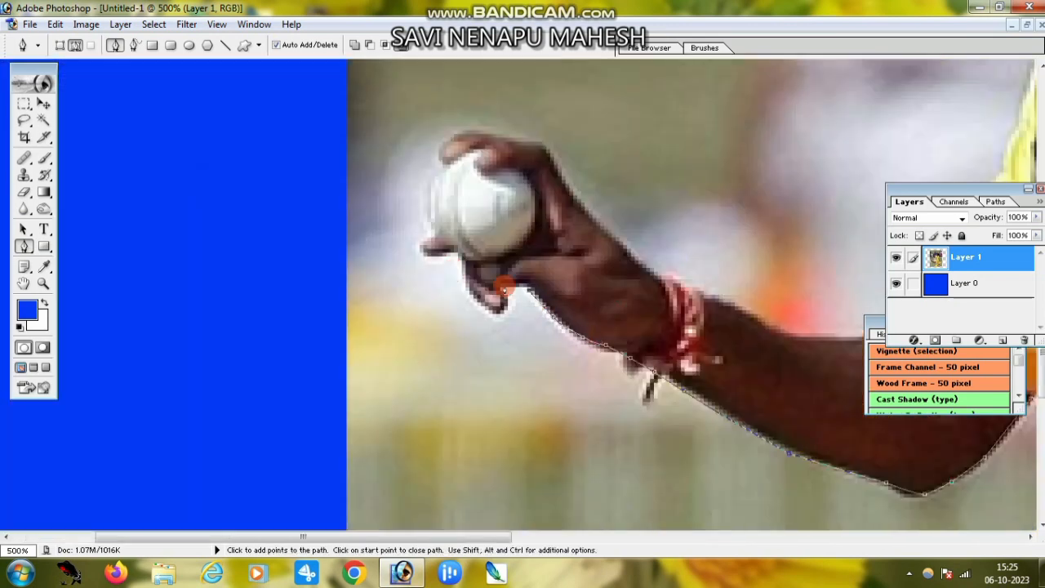
- Extend the Pen path around the fingers of the hand holding the ball and the ball's outer edge
left_click(531, 290)
left_click(502, 309)
left_click(469, 286)
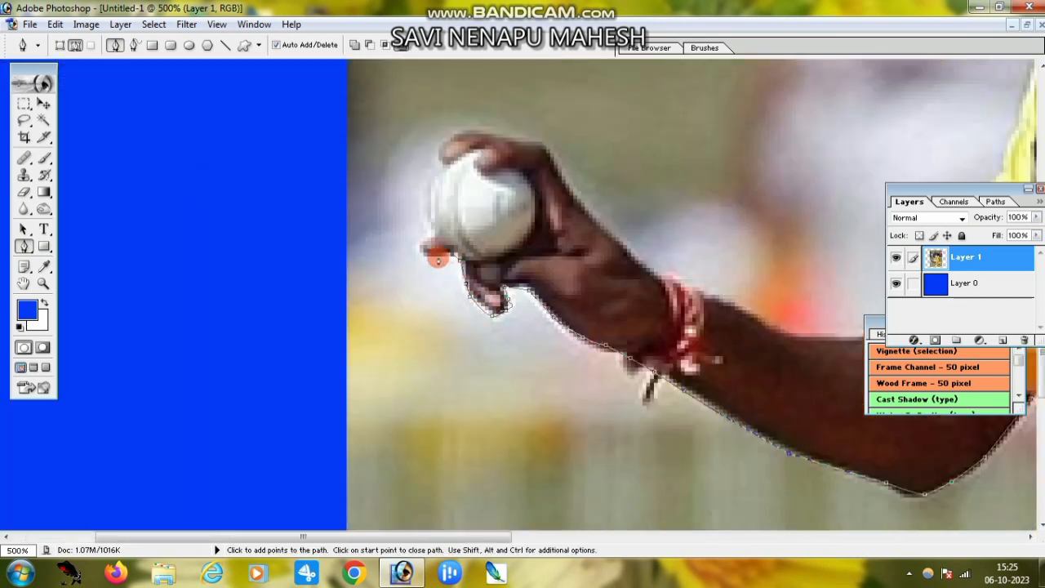
left_click(421, 243)
left_click(428, 196)
left_click(441, 143)
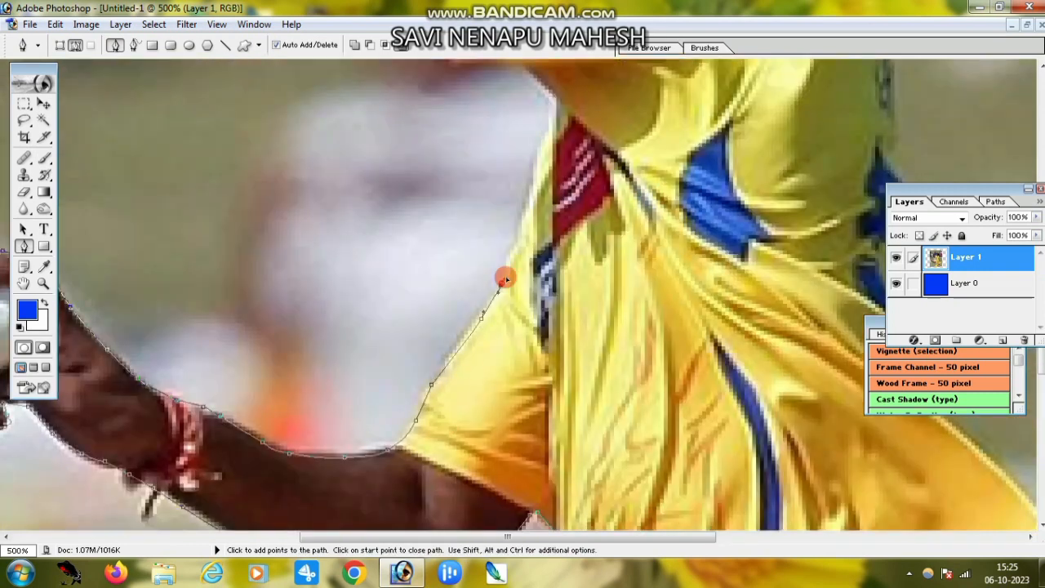
- Continue the Pen path along the shirt's side and up the outer edge of the raised arm to the hand
left_click(574, 350)
left_click(658, 427)
left_click(555, 378)
left_click(675, 133)
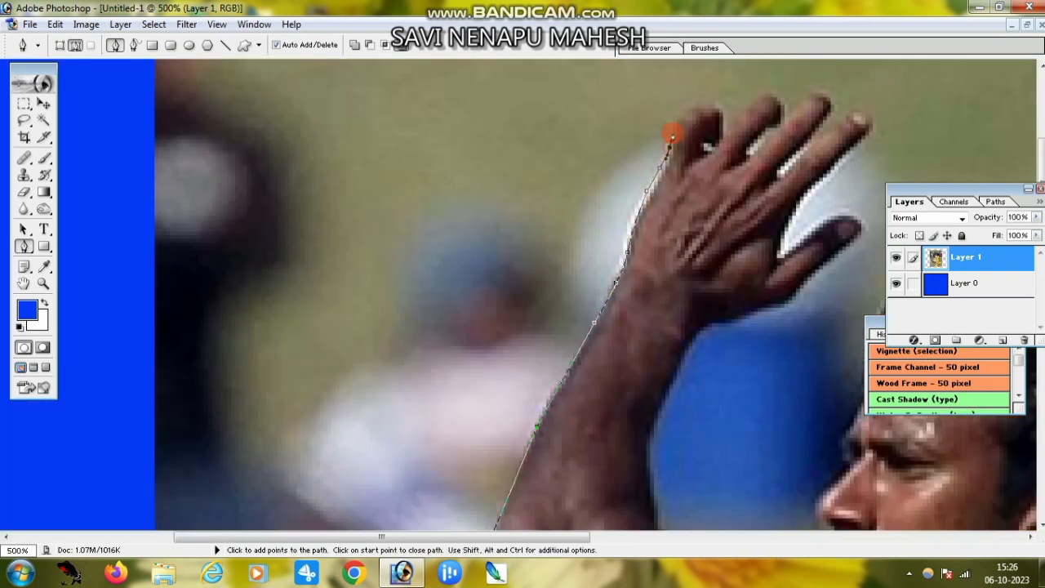
- Trace the Pen path around the first fingertips of the raised hand, redoing the misplaced anchor beside the first finger
left_click(614, 359)
left_click(634, 303)
left_click(670, 291)
left_click(678, 305)
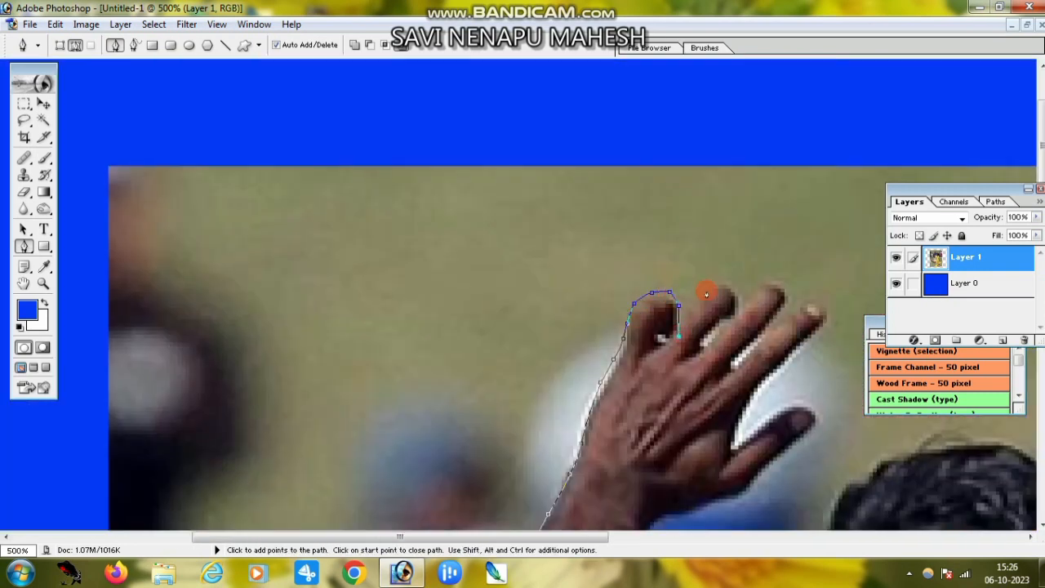
key("ctrl+z")
left_click(681, 316)
left_click(702, 351)
left_click(761, 284)
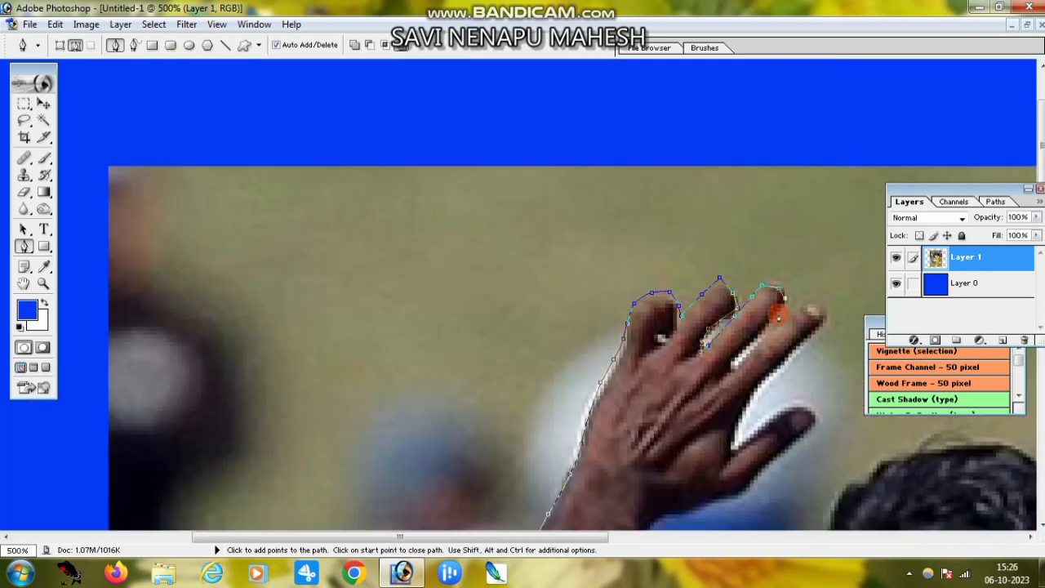
- Trace the Pen path around the raised hand's remaining fingers and thumb
left_click(732, 369)
left_click(778, 321)
left_click(824, 306)
left_click(776, 371)
left_click(734, 454)
left_click(814, 411)
- Continue the Pen path from below the thumb along the inner forearm, over the face and hair, to the back of the collar
left_click(677, 235)
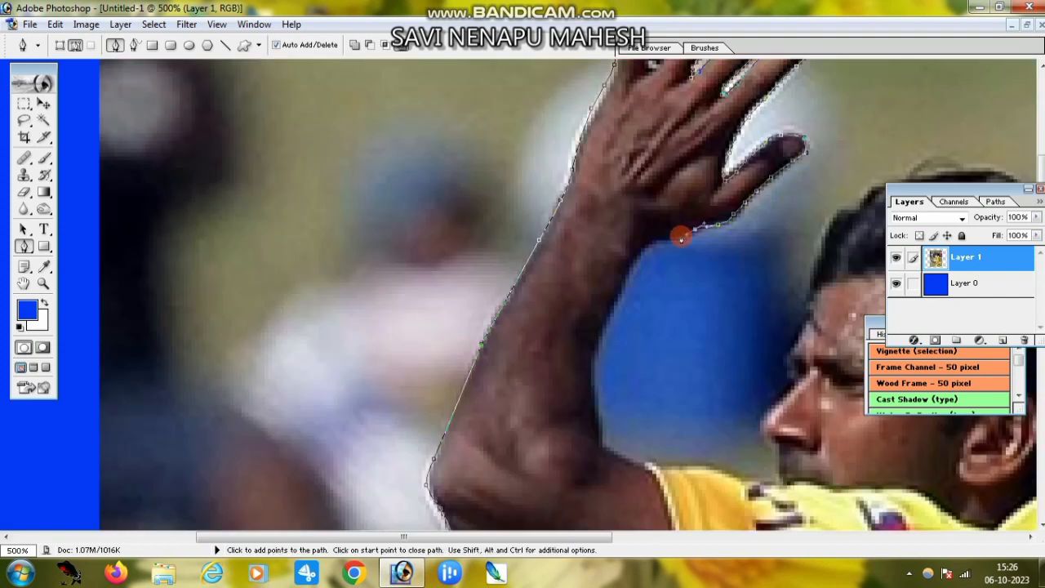
left_click(634, 267)
left_click(599, 434)
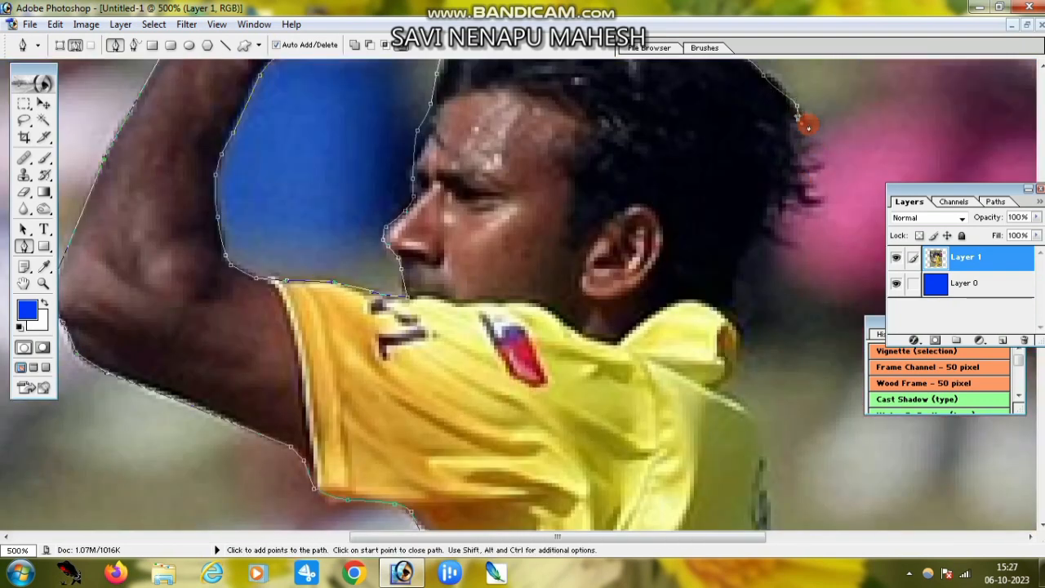
left_click(819, 165)
left_click(737, 289)
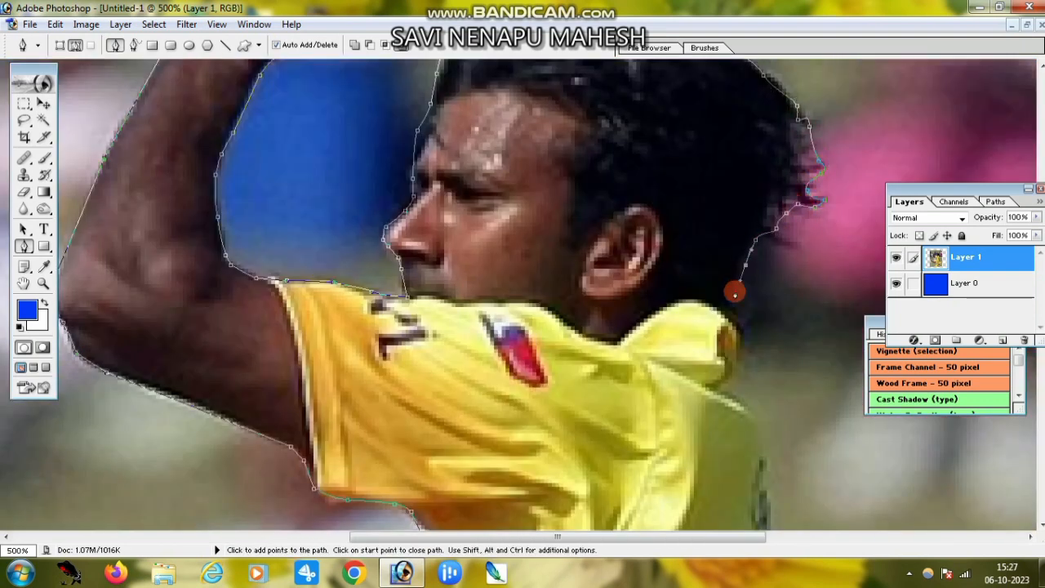
- Trace the Pen path down the player's back, waist and trousers and close it along the photo's bottom edge
left_click_drag(737, 292, 592, 140)
left_click(627, 279)
left_click_drag(627, 457, 564, 204)
left_click_drag(738, 511, 571, 111)
left_click(557, 155)
left_click(532, 194)
left_click(460, 291)
left_click_drag(483, 390, 462, 164)
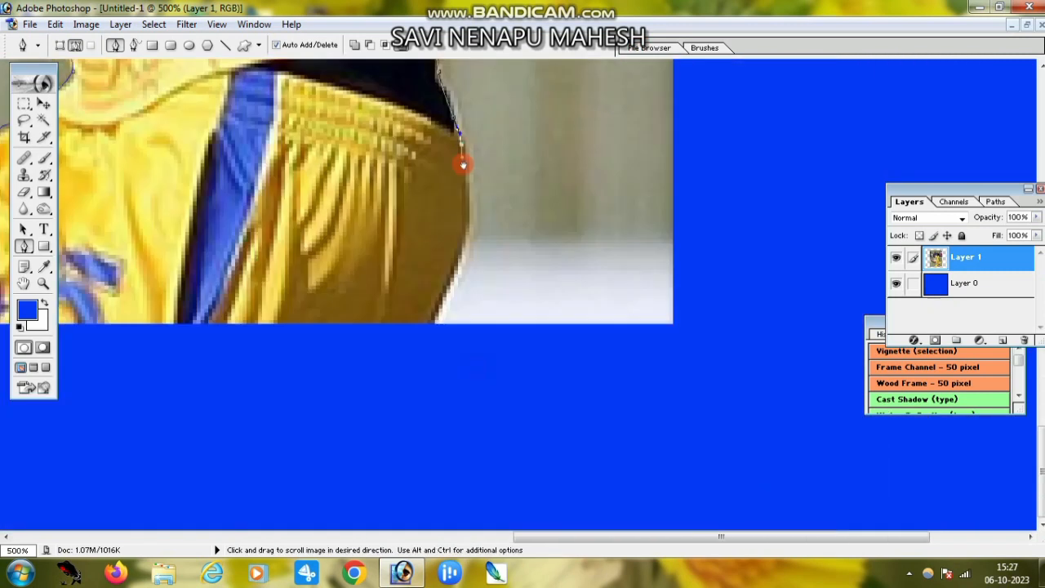
left_click(435, 321)
left_click_drag(199, 313, 585, 323)
left_click(215, 330)
- Convert the Pen path to a selection and delete the player from Layer 1
key("ctrl+Return")
key("z")
left_click(589, 330)
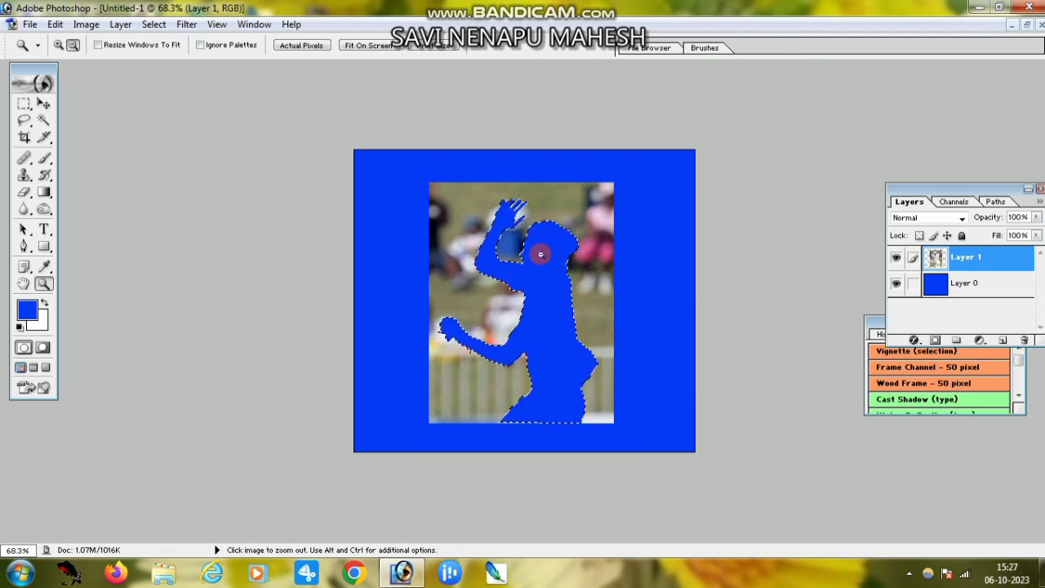
- Fill the player-shaped selection with off-white (F1F2F7) using the Paint Bucket, and deselect
left_click(27, 308)
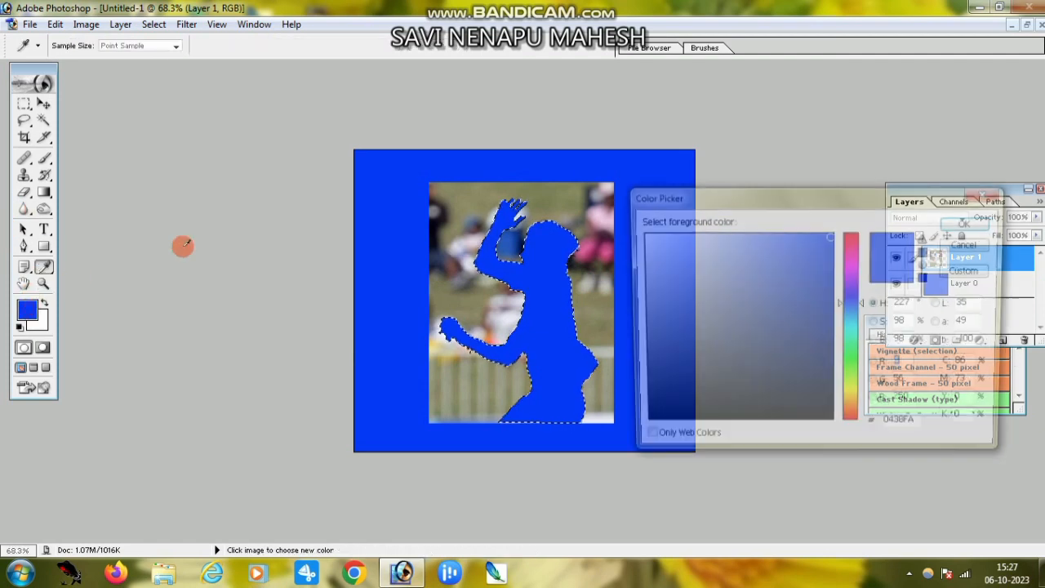
left_click(644, 238)
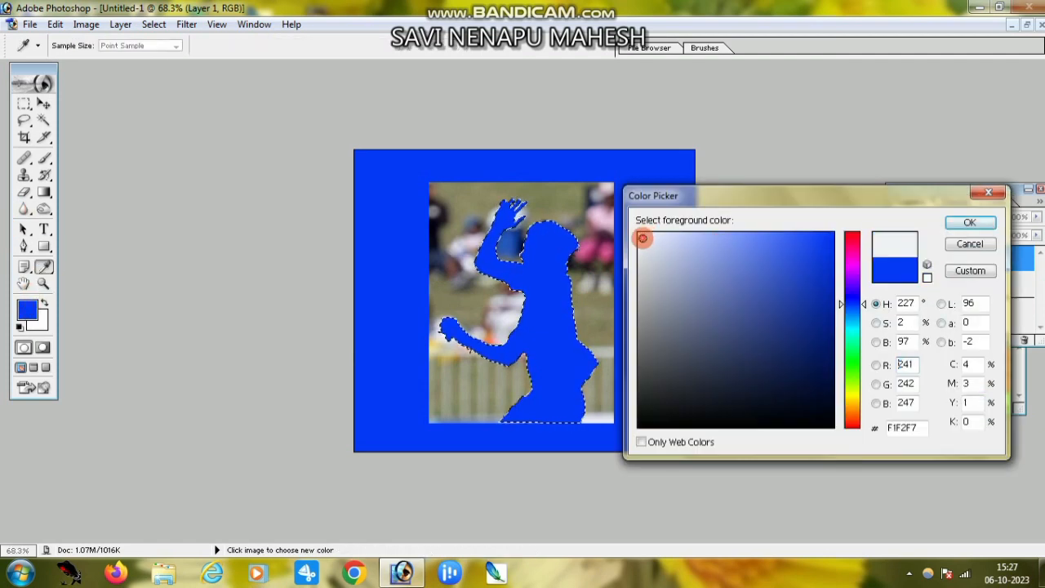
left_click(969, 223)
left_click(44, 158)
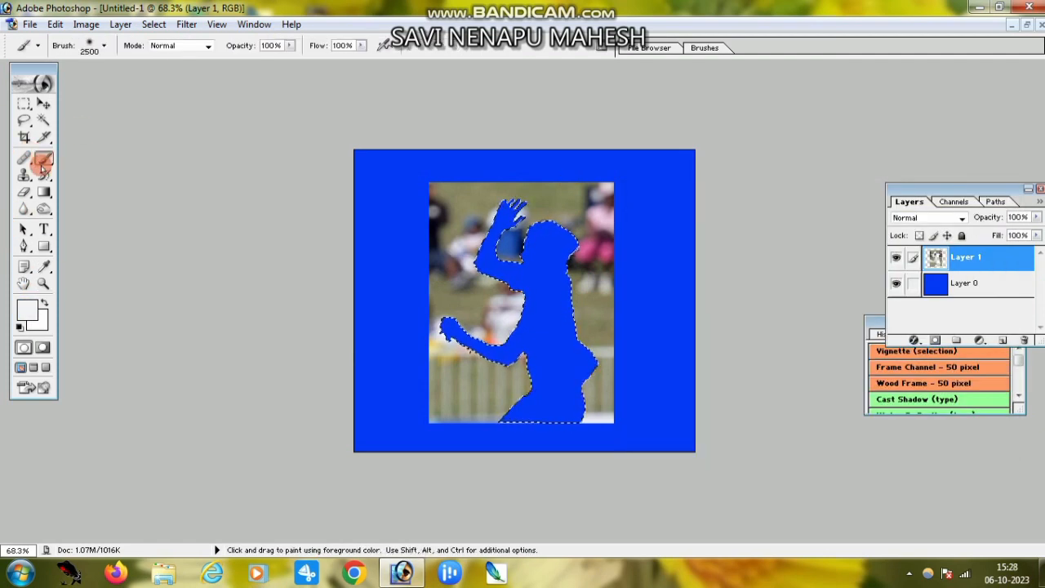
left_click_drag(43, 192, 93, 207)
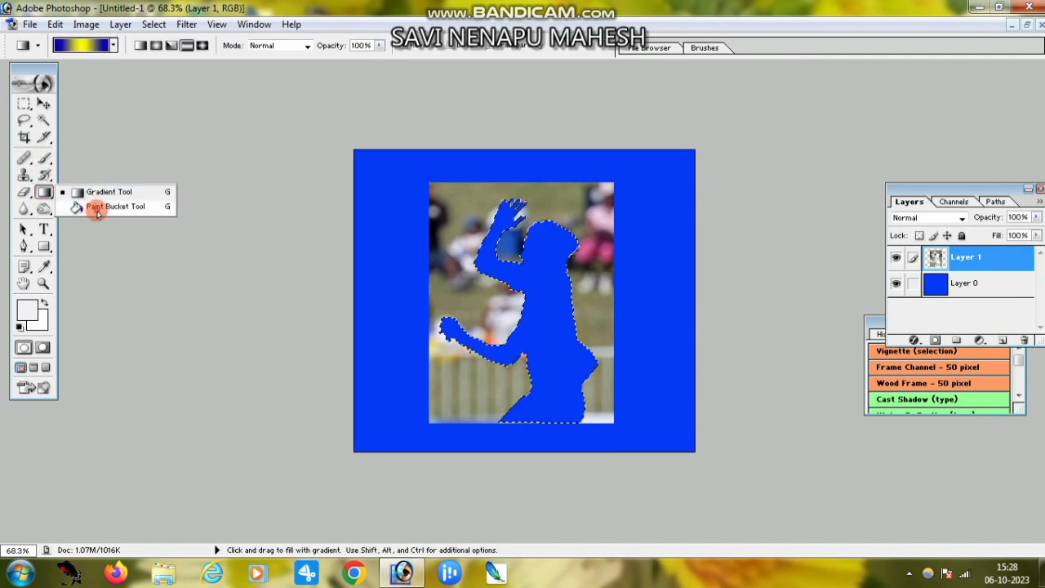
left_click(97, 209)
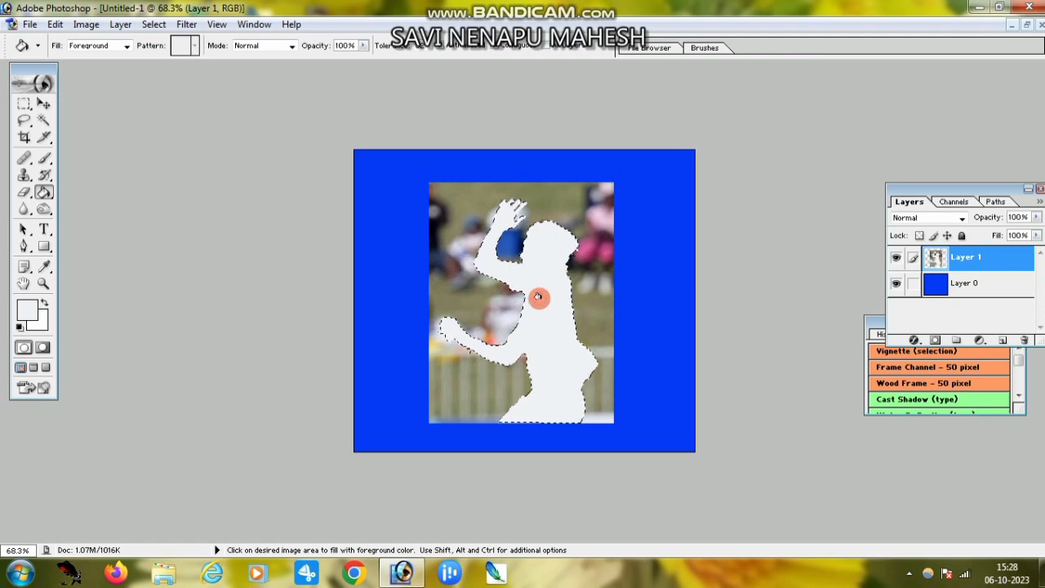
key("ctrl+d")
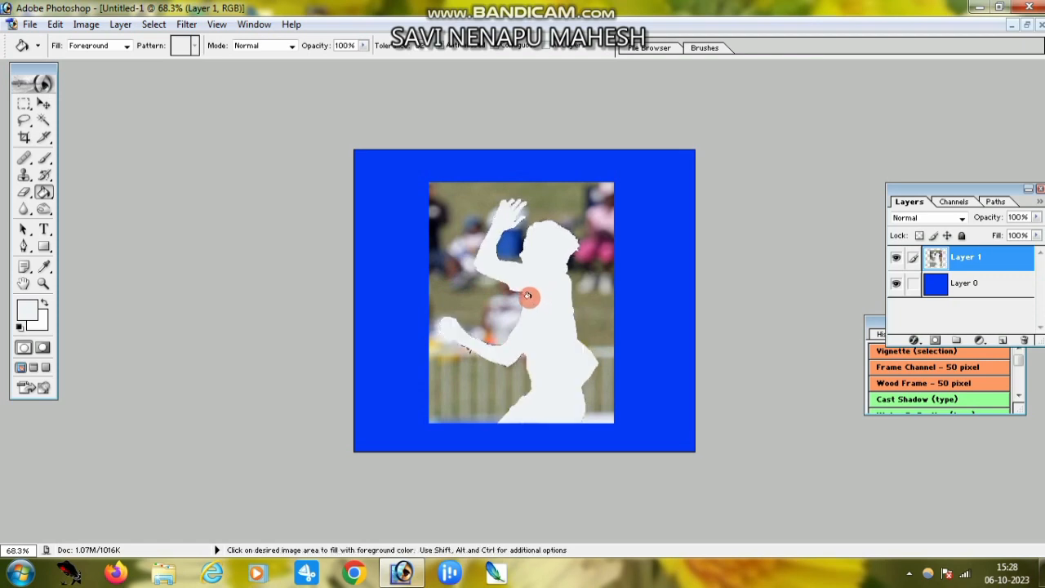
- Add a 7 px outside Stroke in off-white (FAF5F5) around the photo layer
left_click(44, 103)
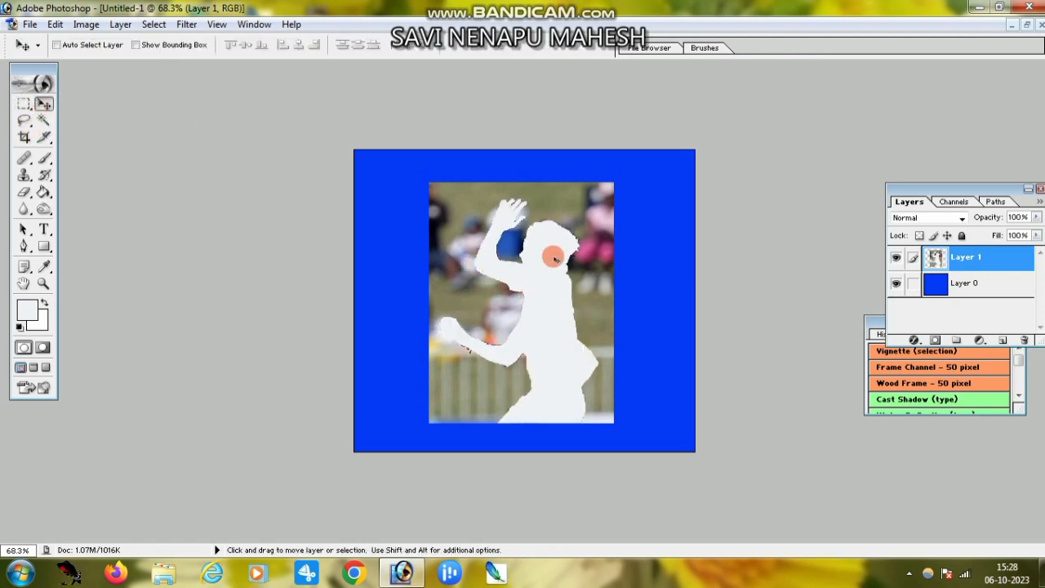
mouse_move(553, 259)
left_mouse_down()
mouse_move(550, 299)
mouse_move(548, 226)
mouse_move(560, 245)
mouse_move(545, 265)
mouse_move(554, 258)
left_mouse_up()
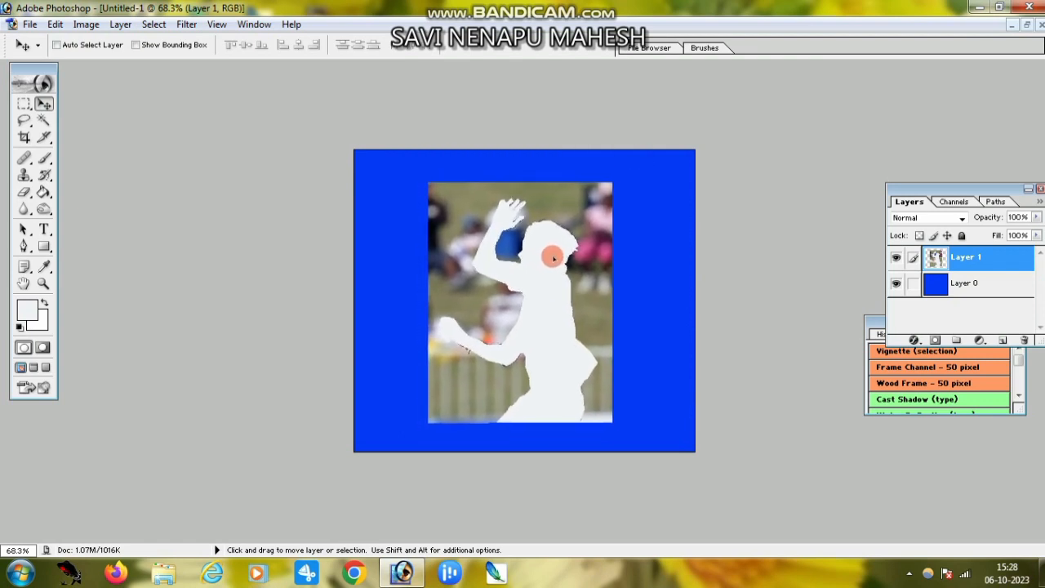
left_click(915, 339)
left_click(944, 527)
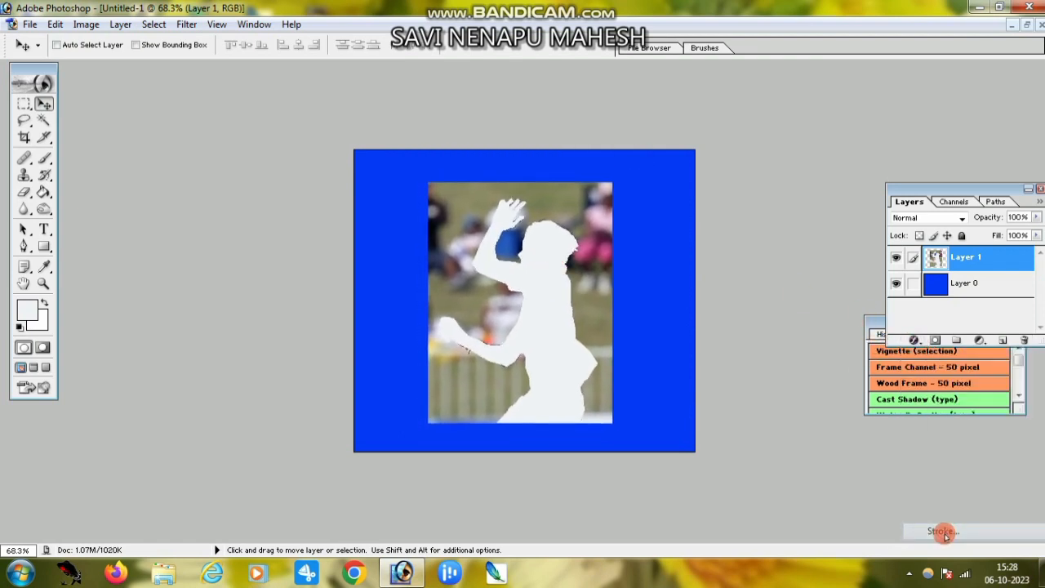
left_click(774, 318)
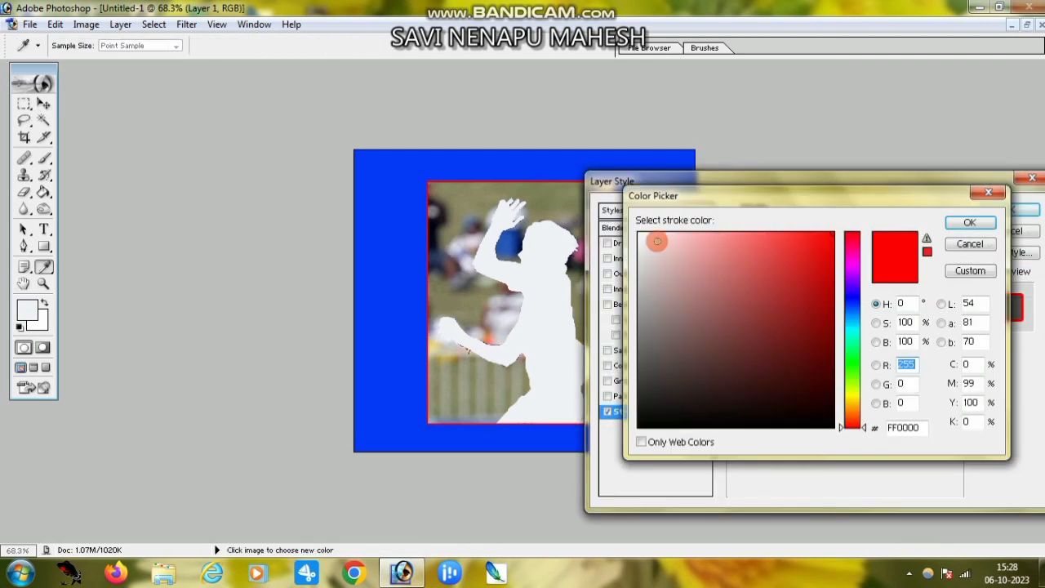
left_click(642, 235)
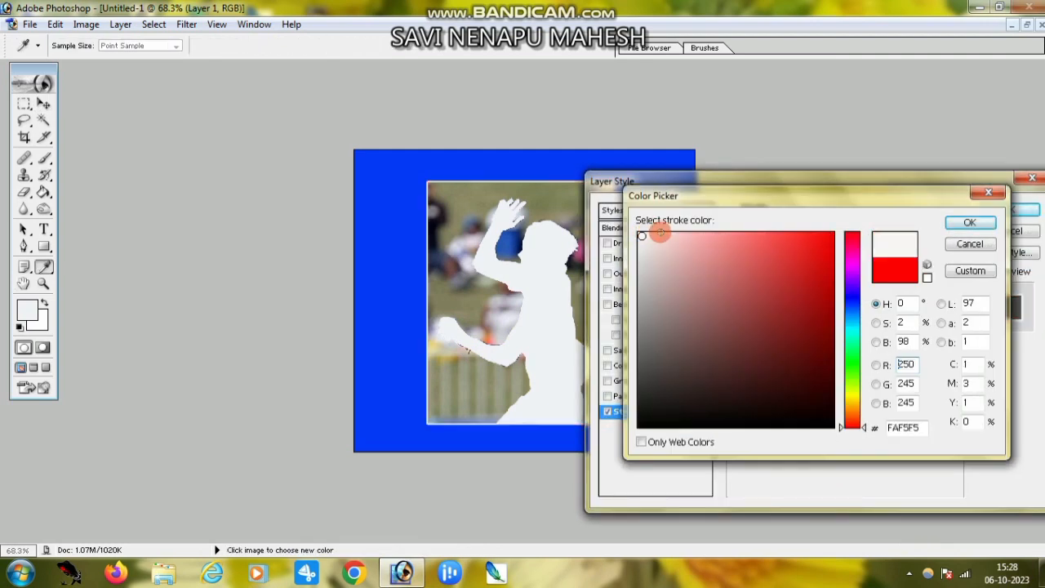
left_click(969, 222)
left_click_drag(789, 231, 793, 231)
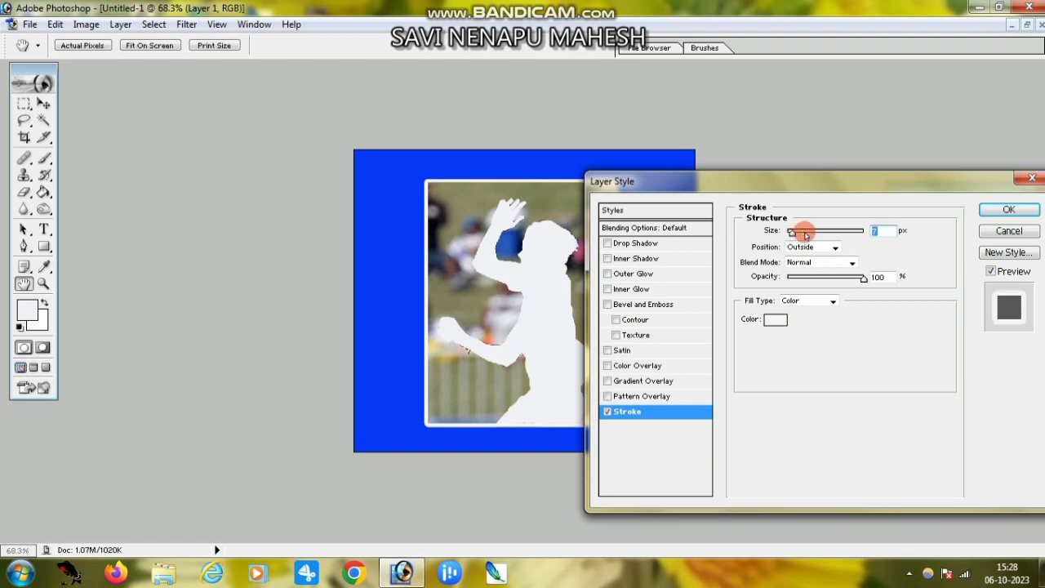
left_click(982, 214)
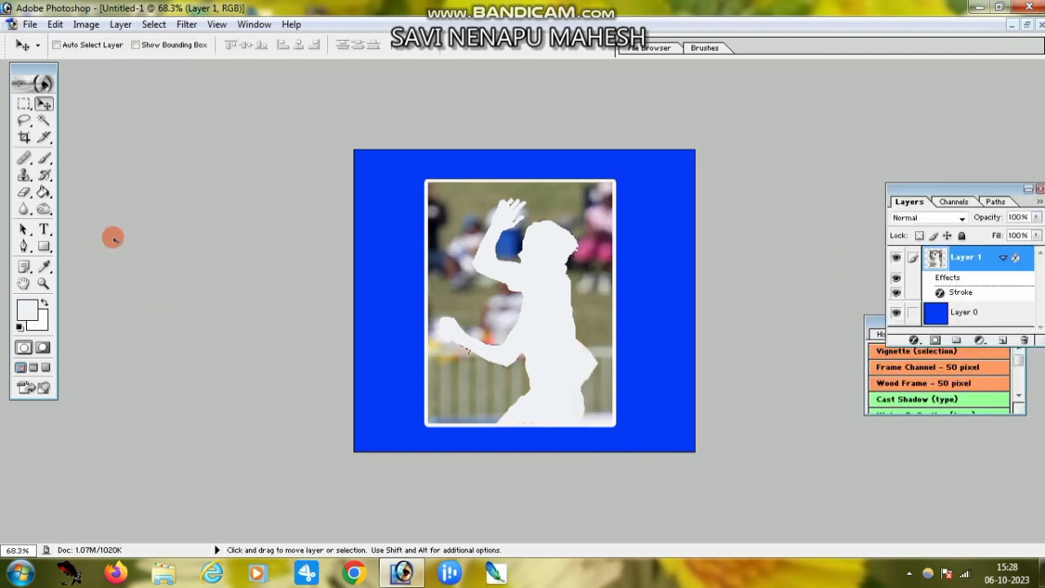
- Rotate the whole canvas 90° clockwise
left_click(45, 284)
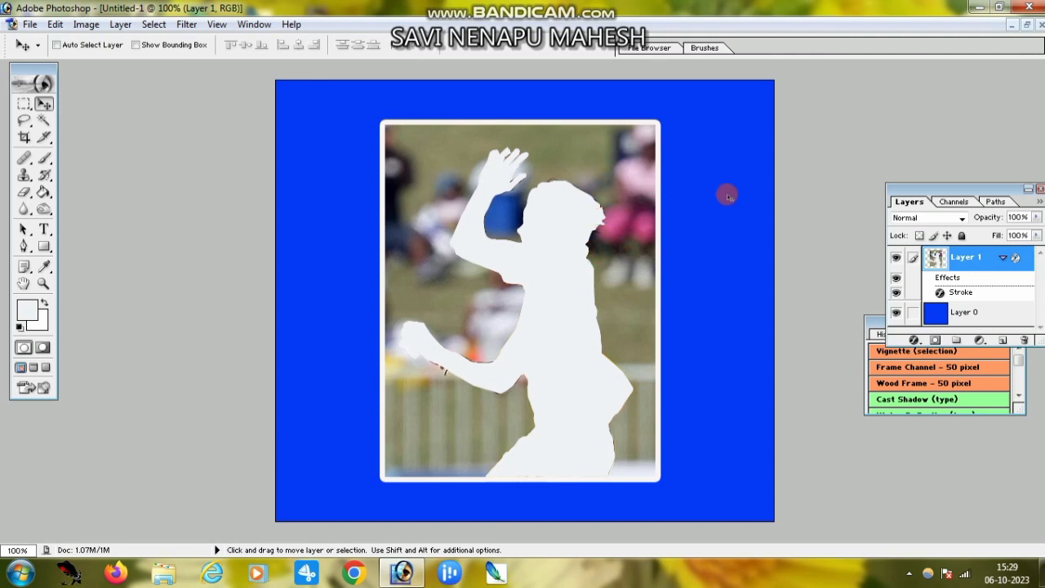
left_click(116, 26)
mouse_move(86, 25)
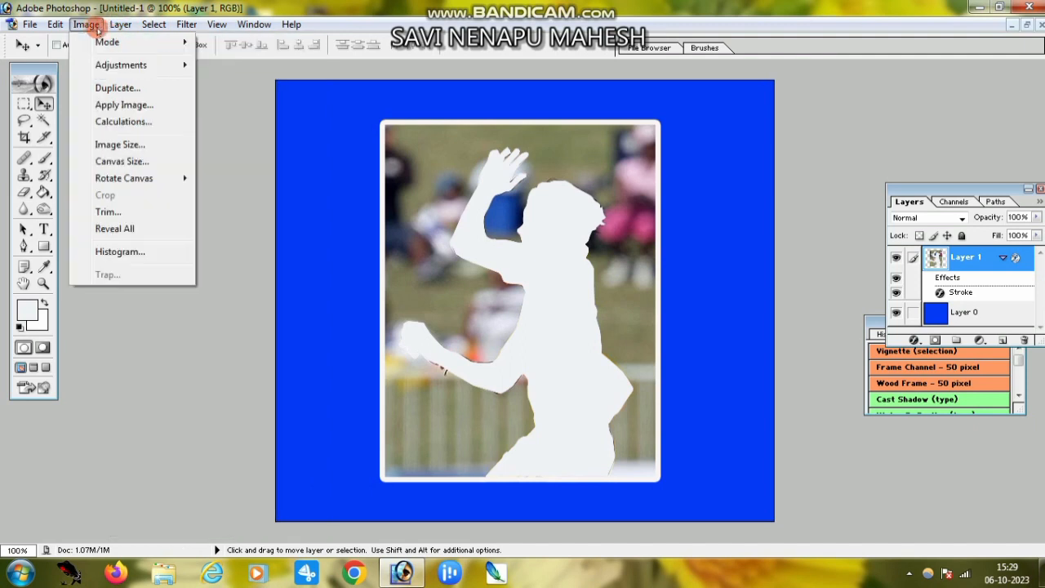
mouse_move(122, 178)
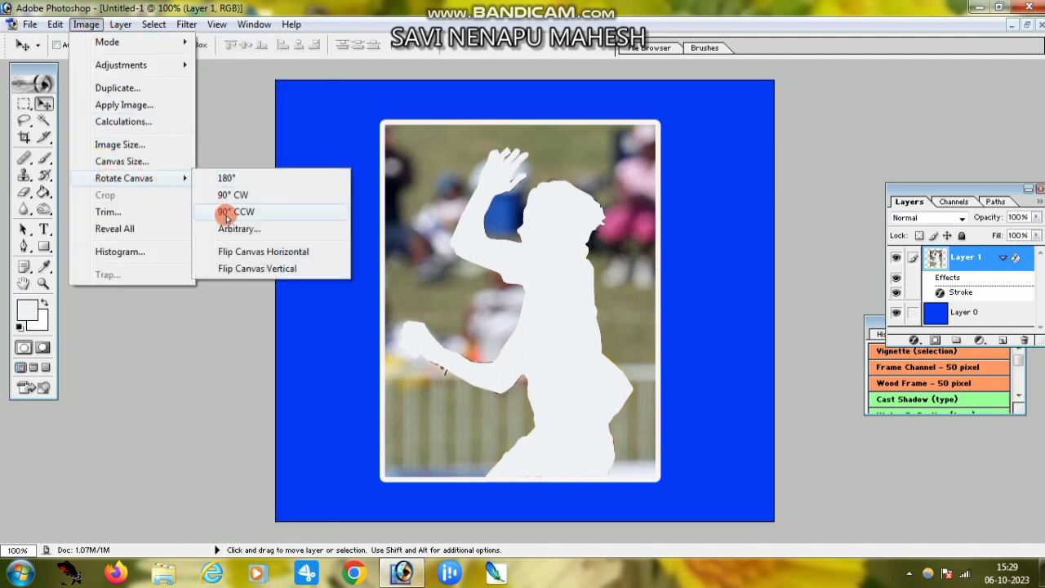
left_click(242, 195)
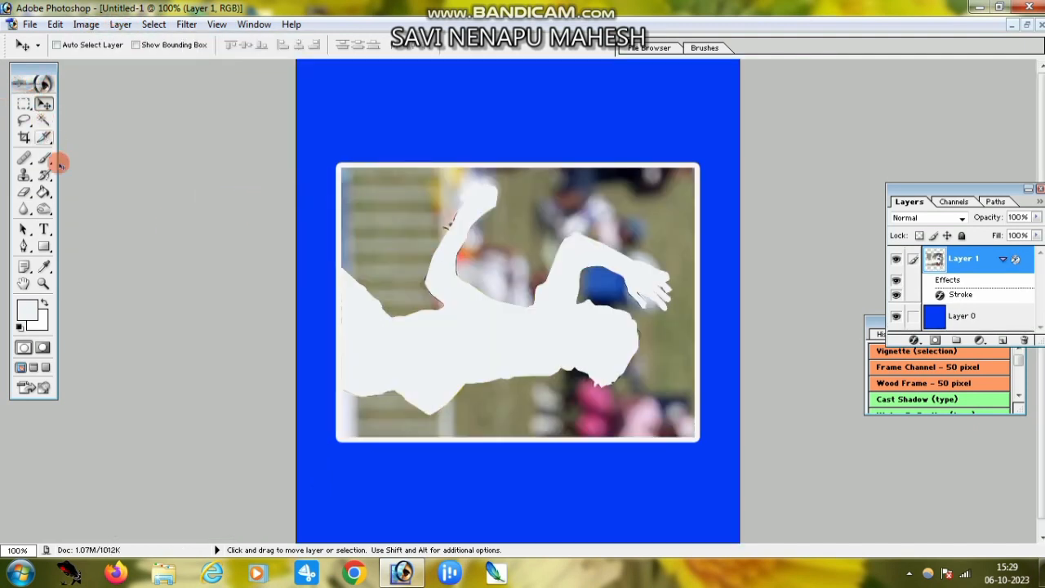
- Rotate the photo layer by -89.8° with Free Transform so the silhouette stands upright on the portrait canvas
left_click(43, 284)
left_click(545, 361)
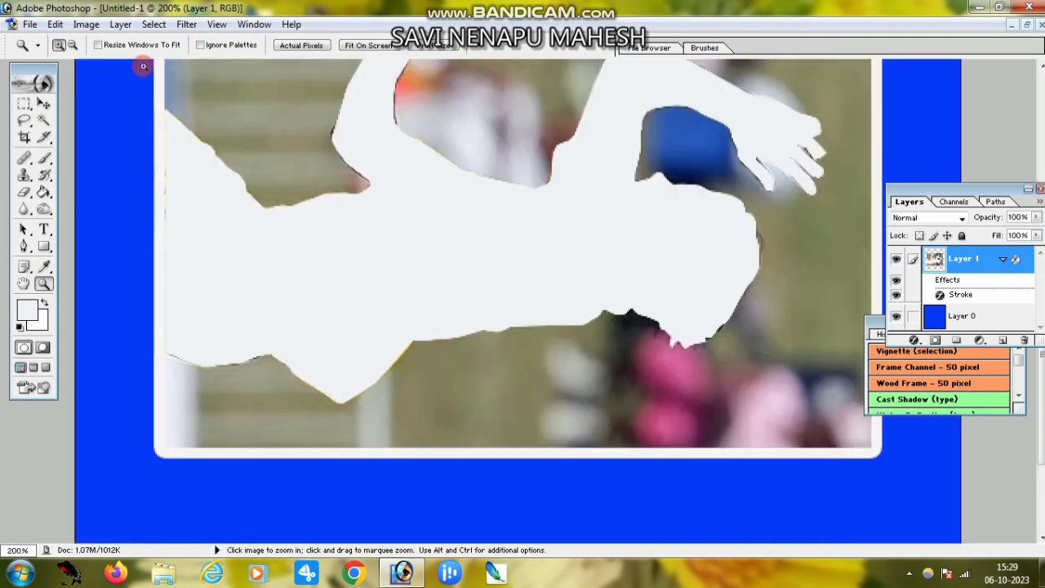
left_click(72, 45)
left_click(647, 308)
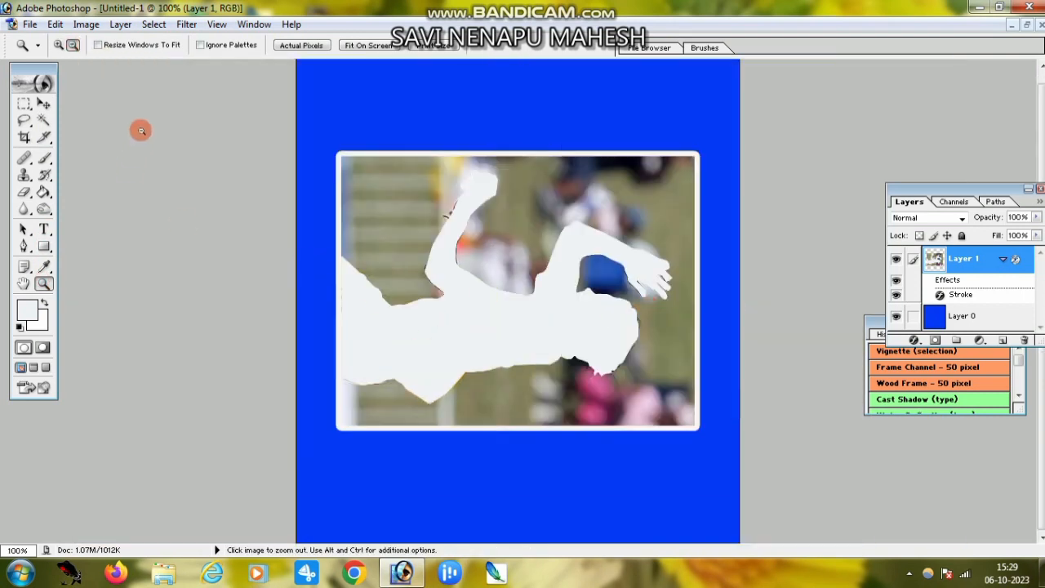
left_click(43, 104)
key("ctrl+t")
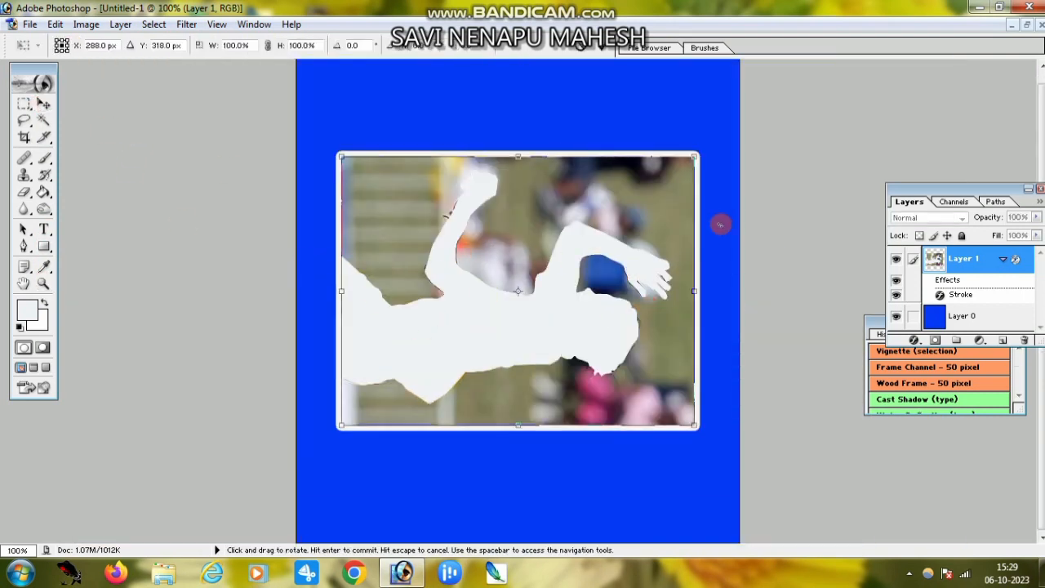
left_click_drag(772, 215, 459, 98)
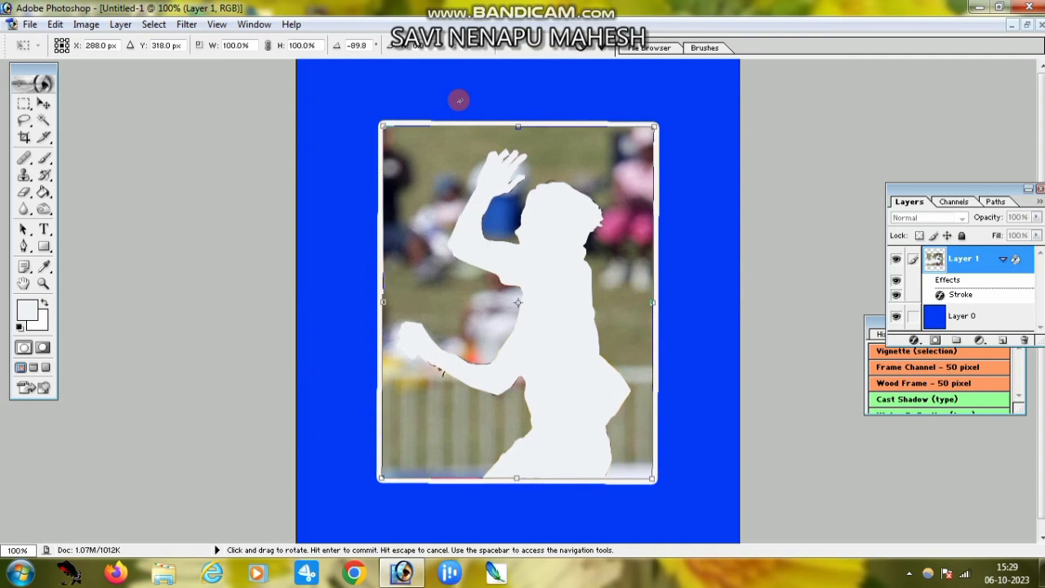
key("Return")
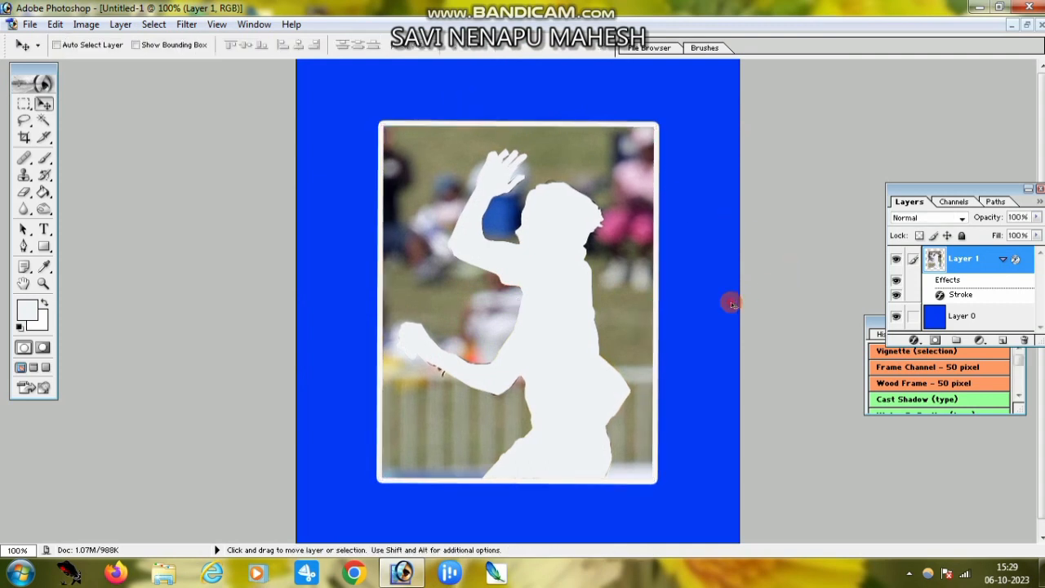
- Add the text "WHO AM I.......?" in Courier 12 pt with the yellow-green colour CBFC06 on the blue area above the photo
left_click(43, 283)
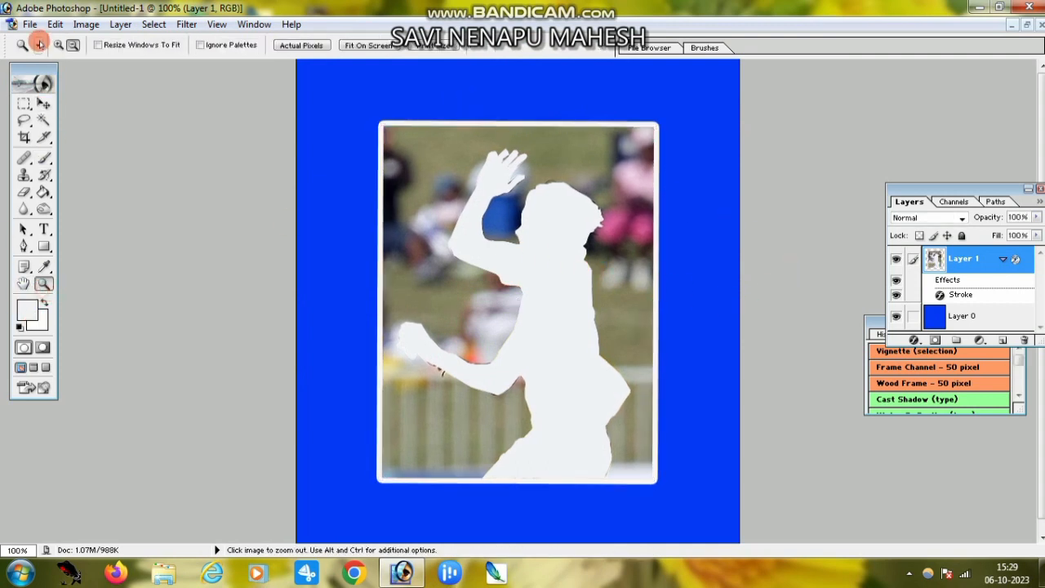
left_click(441, 162)
left_click(443, 161)
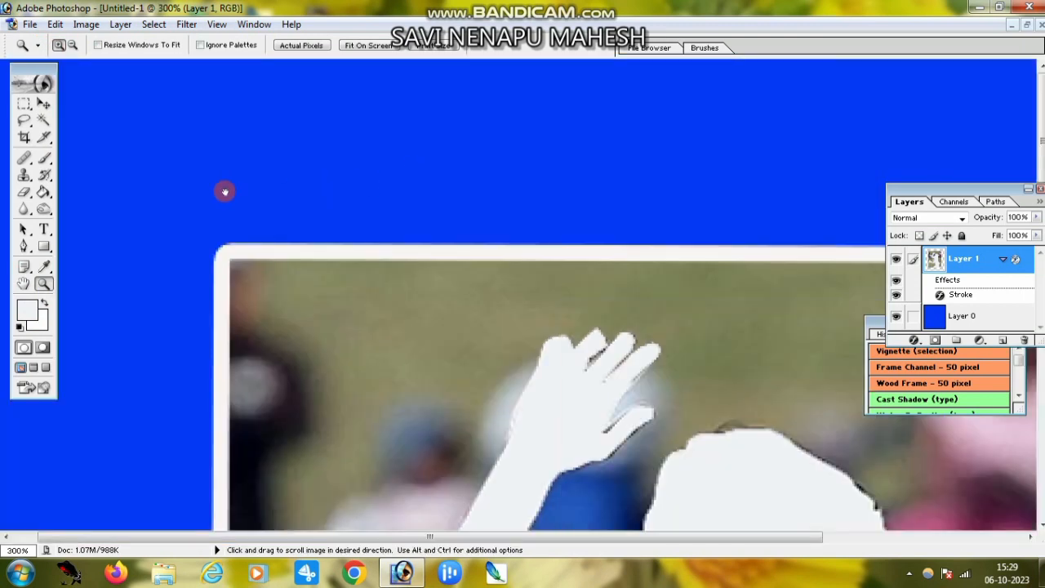
left_click_drag(224, 191, 242, 341)
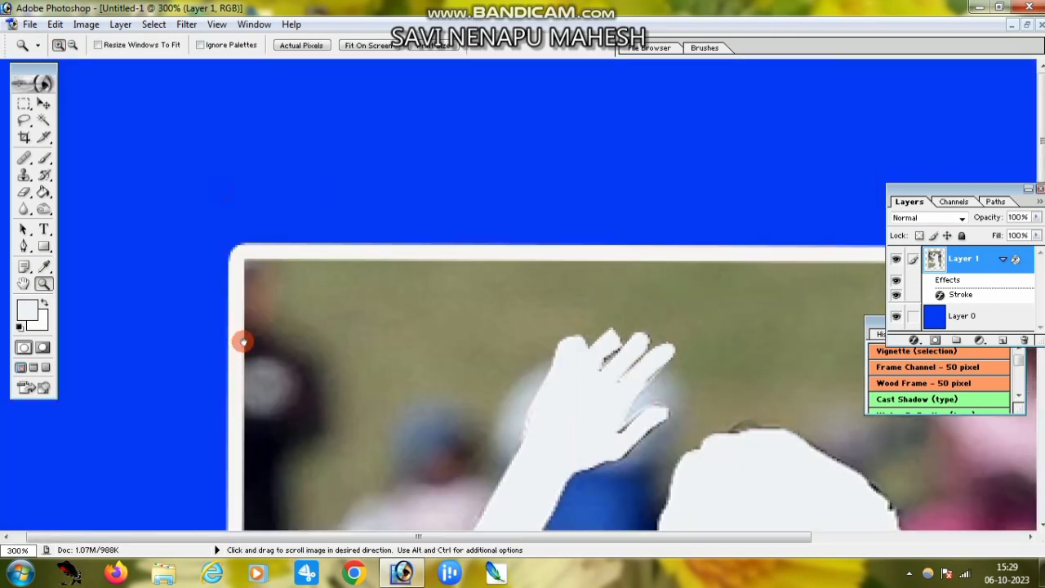
left_click(45, 229)
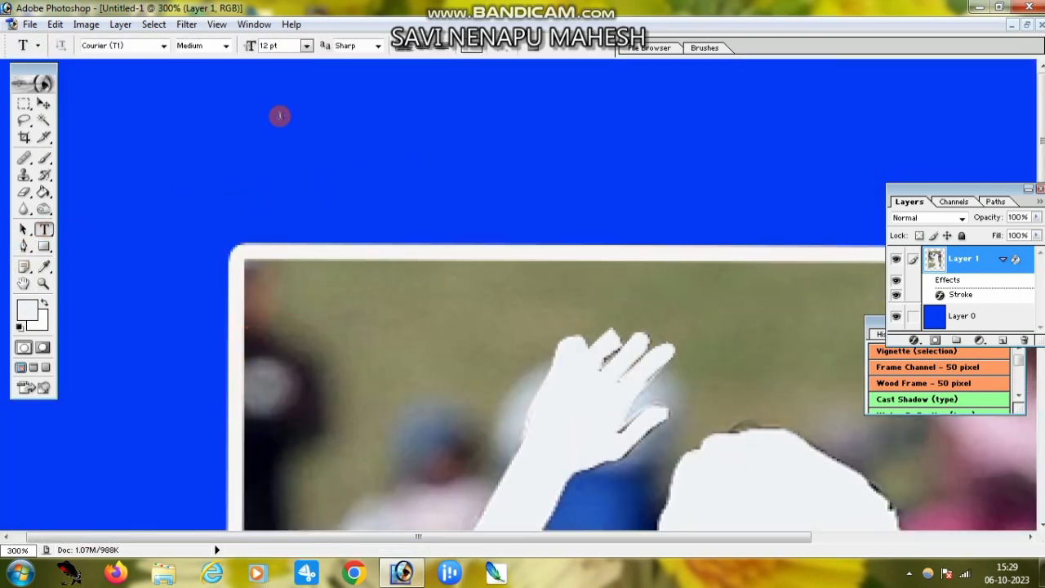
left_click(28, 312)
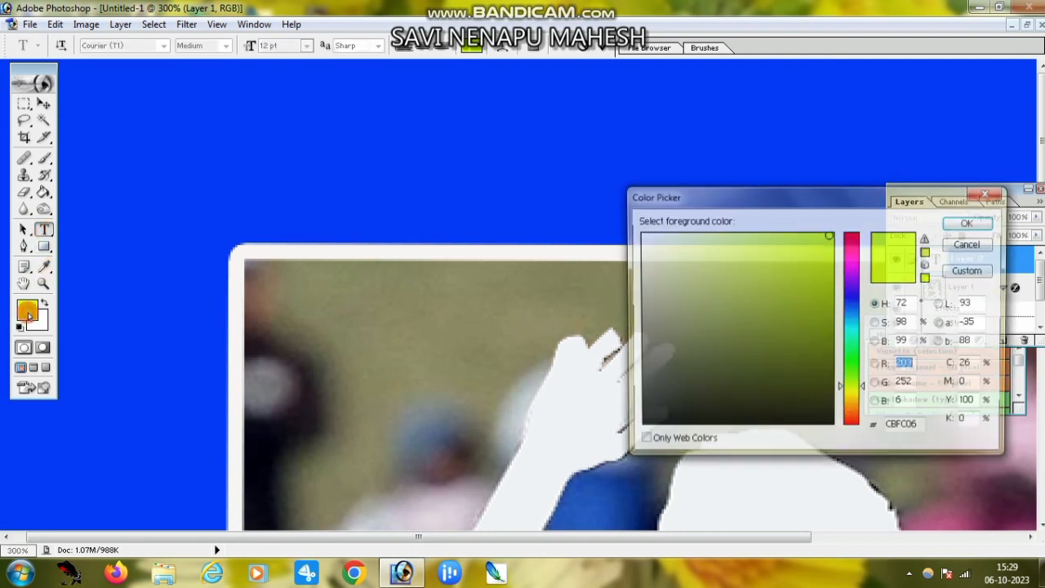
left_click(969, 223)
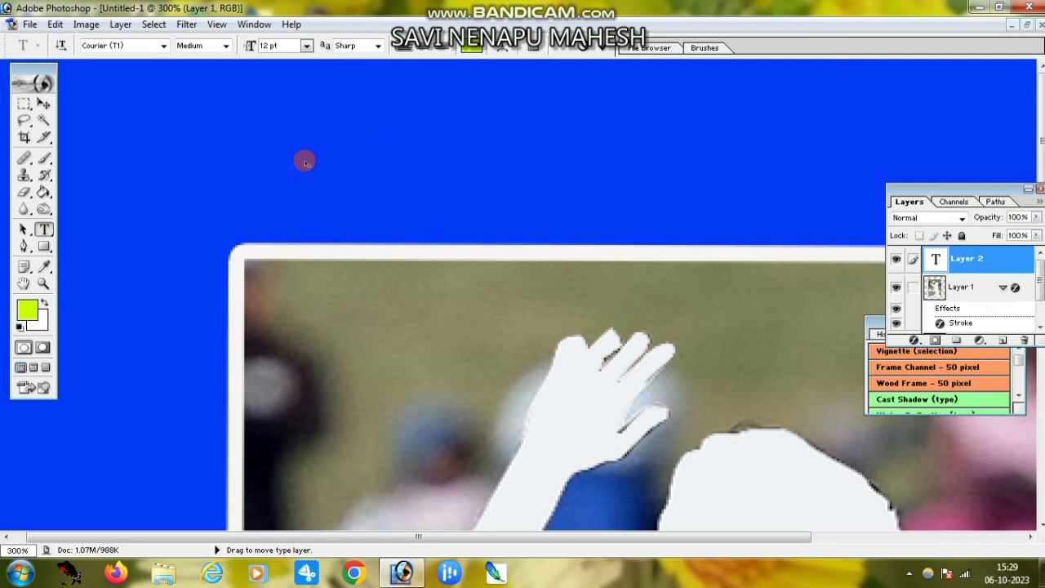
type("WHO AM")
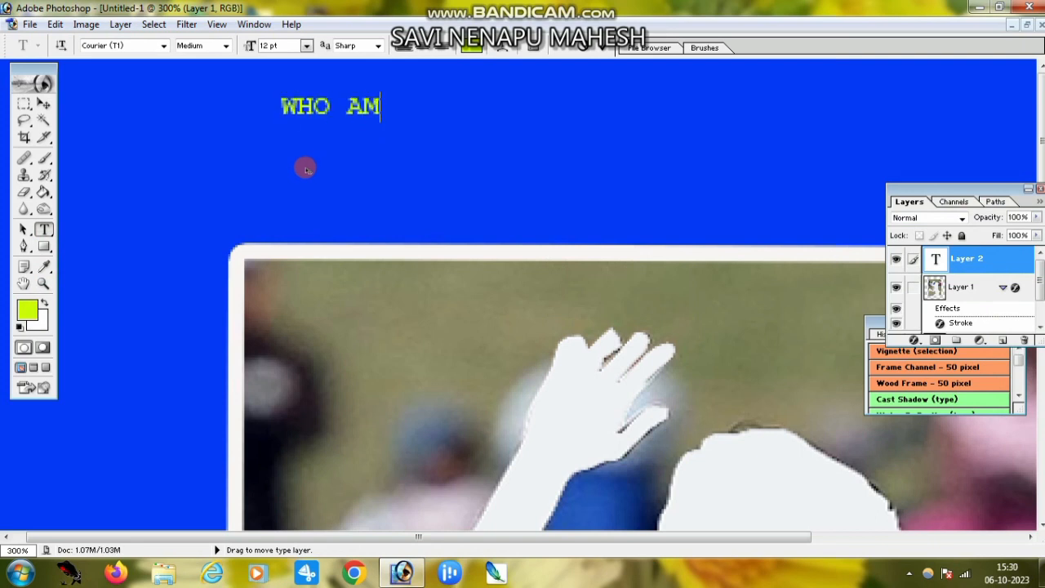
type(" I.......?")
- Move the "WHO AM I.......?" title closer to the photo and scale it to about 223% with Free Transform
left_click(45, 104)
left_click_drag(457, 110, 498, 152)
key("ctrl+t")
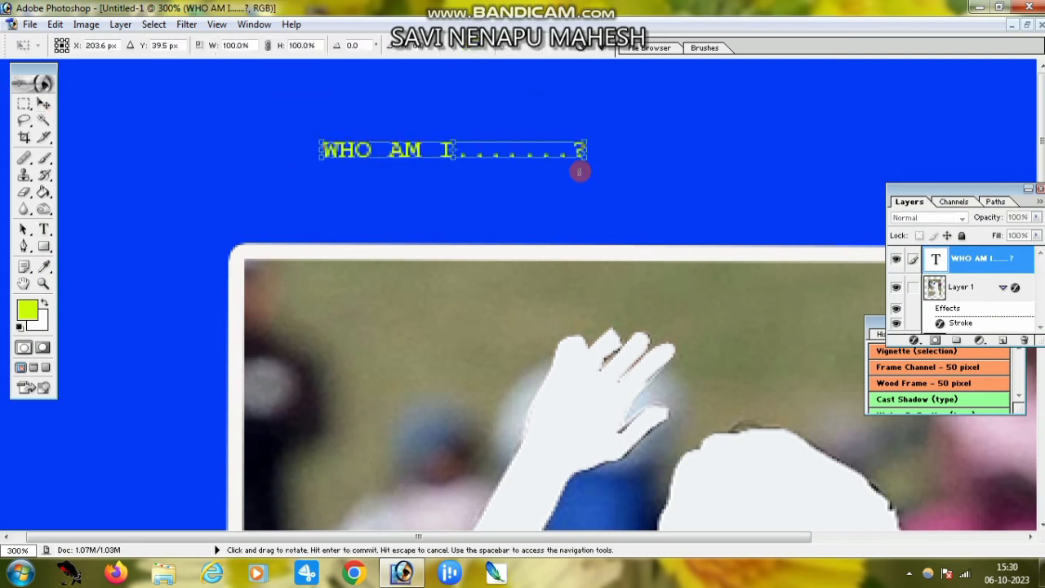
left_click_drag(587, 140, 899, 35)
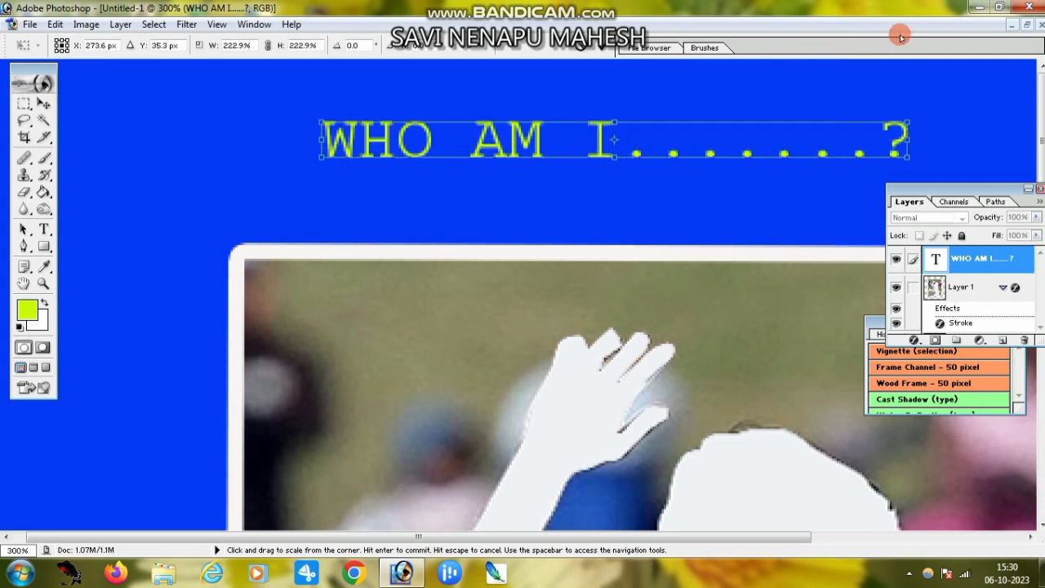
key("Return")
- Change the title's font to Gautami and its style to Bold
left_click(44, 230)
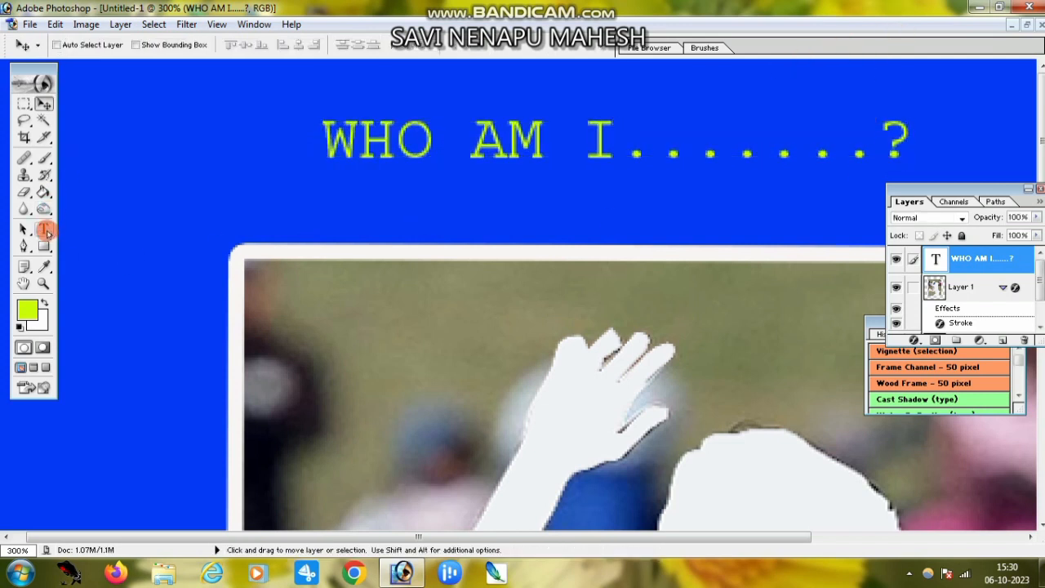
left_click(147, 45)
key("Down")
key("Down")
key("Down")
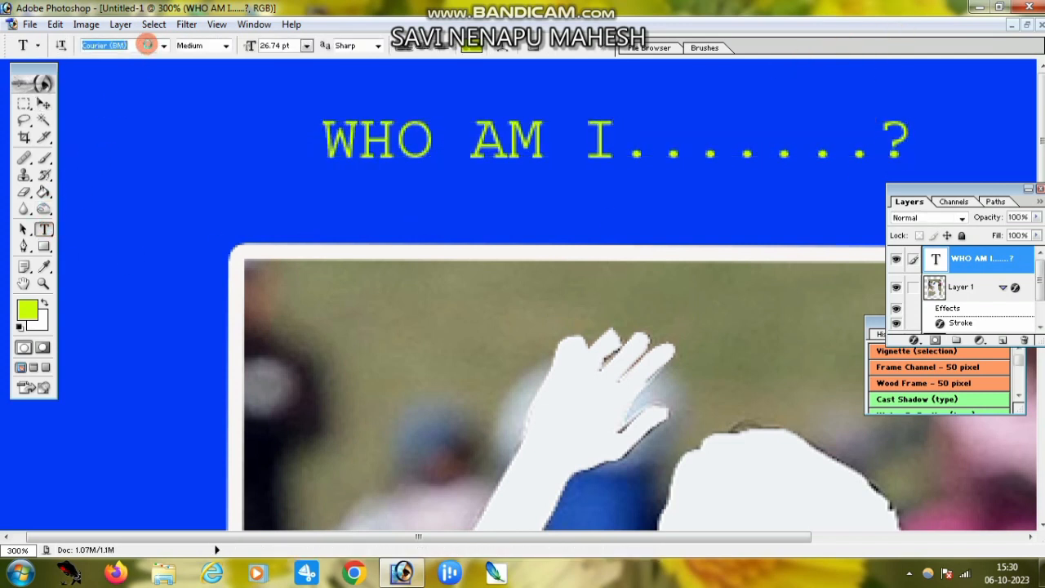
key("Down")
key("Down")
key("Down")
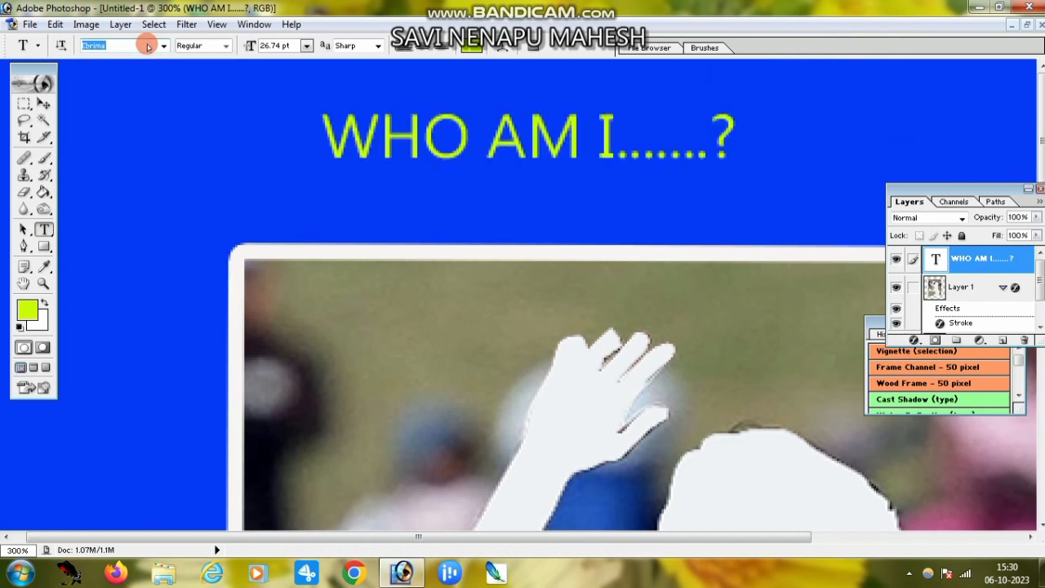
key("Down")
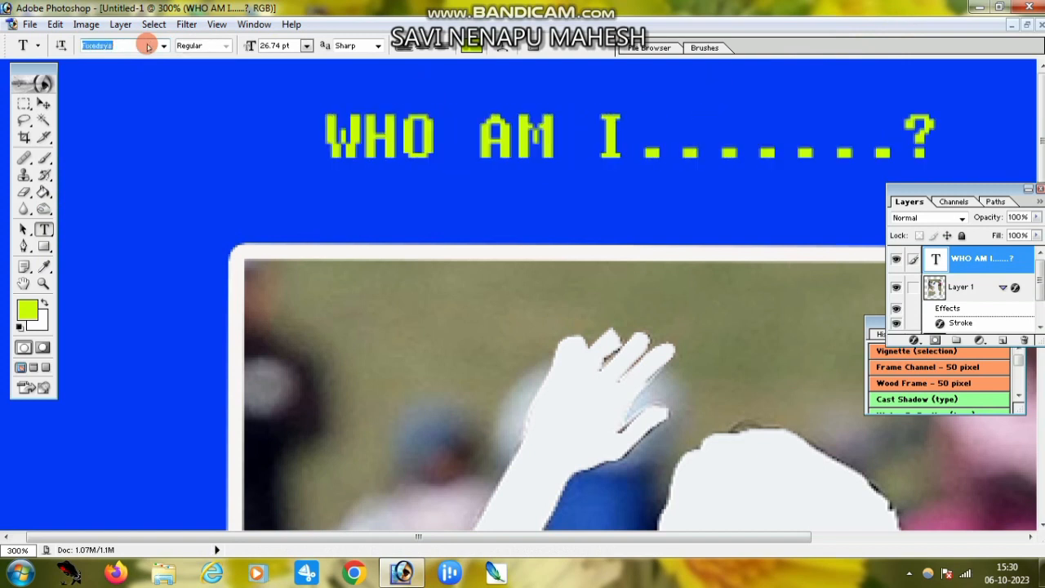
key("Down")
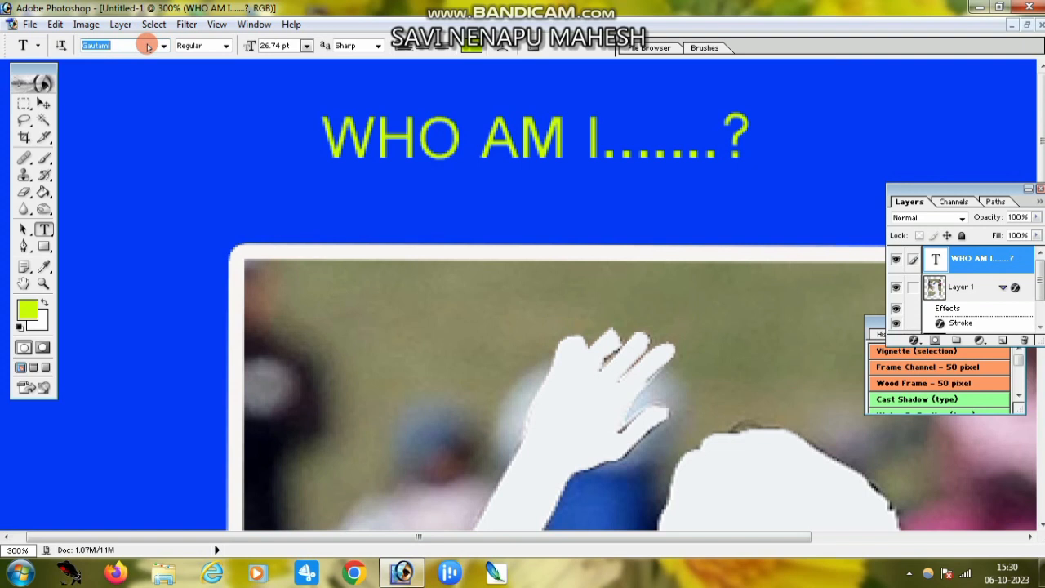
left_click(220, 45)
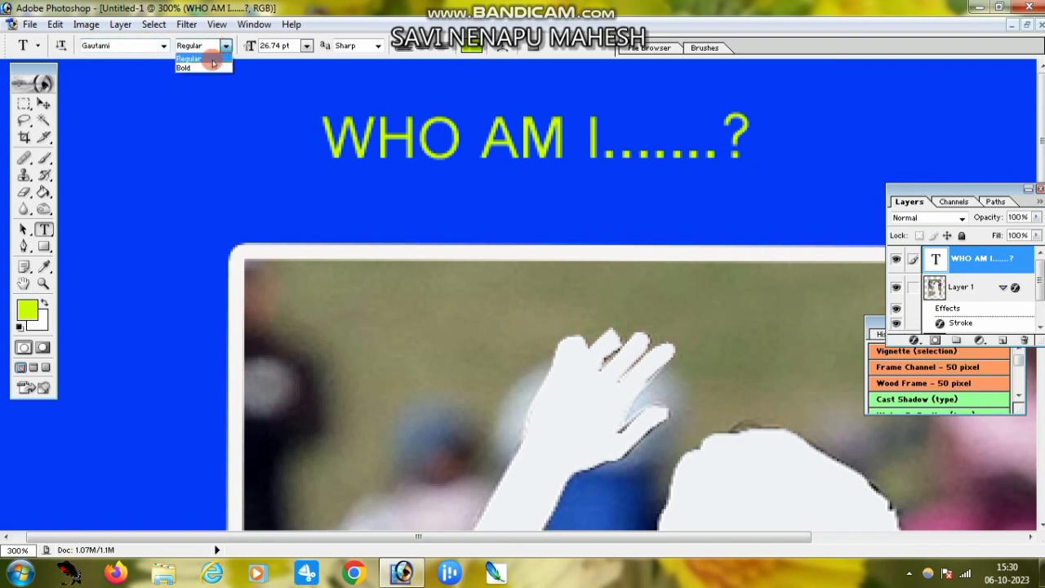
left_click(200, 67)
- Continue the yellow-green hint text below the photo so it reads "I was the first player to take a"
left_click(43, 283)
left_click(75, 45)
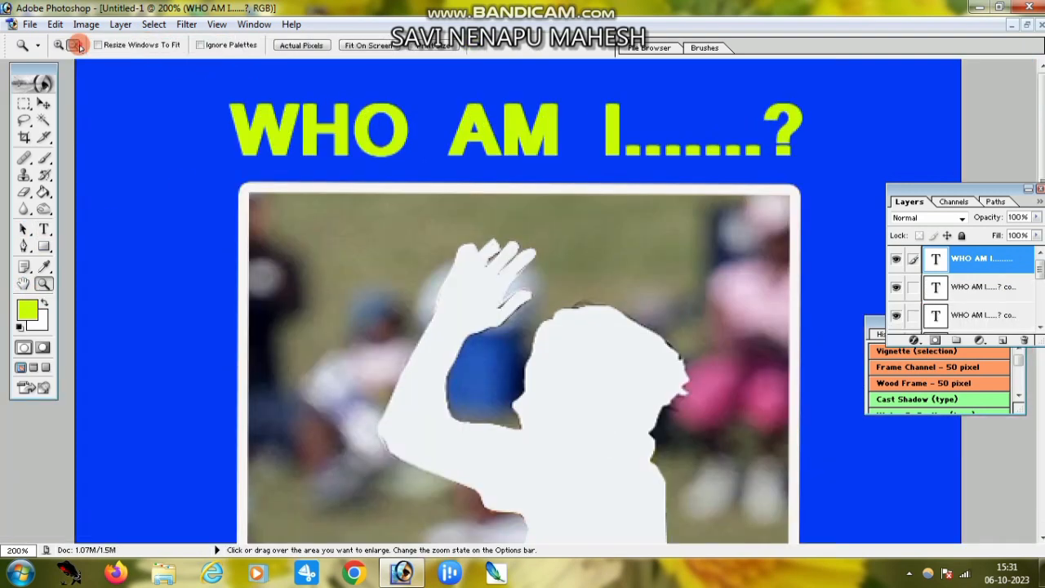
left_click(623, 247)
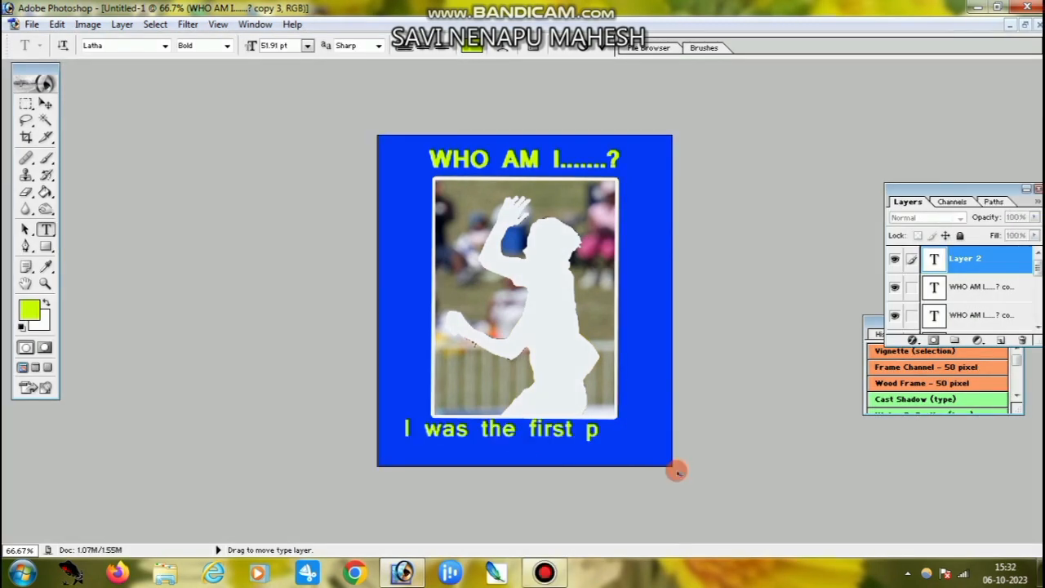
type("layer to ta")
type("ke a")
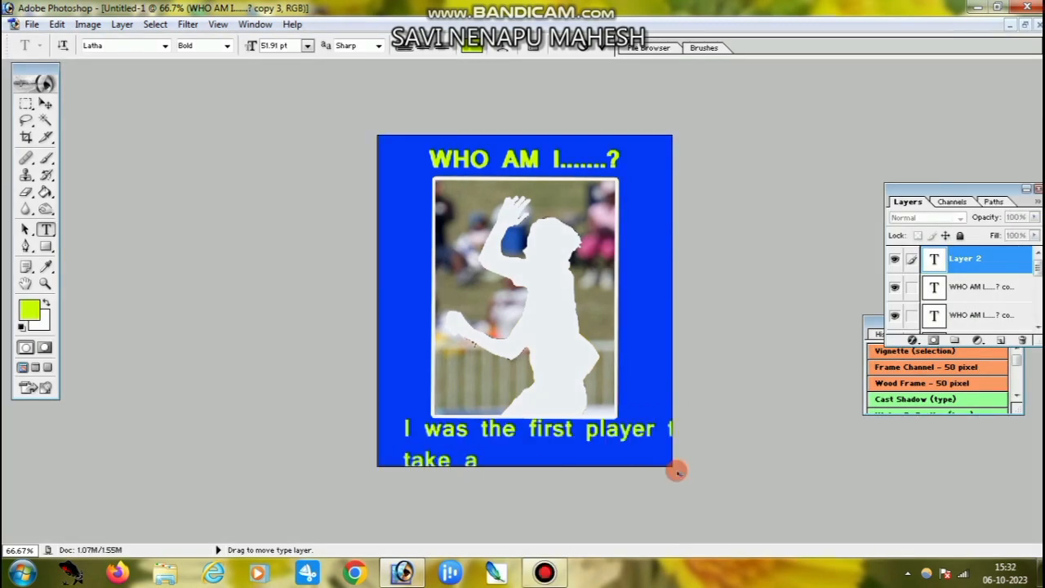
- Set the text colour to near-white FDFEFA and add the word "hat-trick" to the hint text
left_click(29, 310)
left_click(639, 237)
left_click(968, 222)
type("hat-trick")
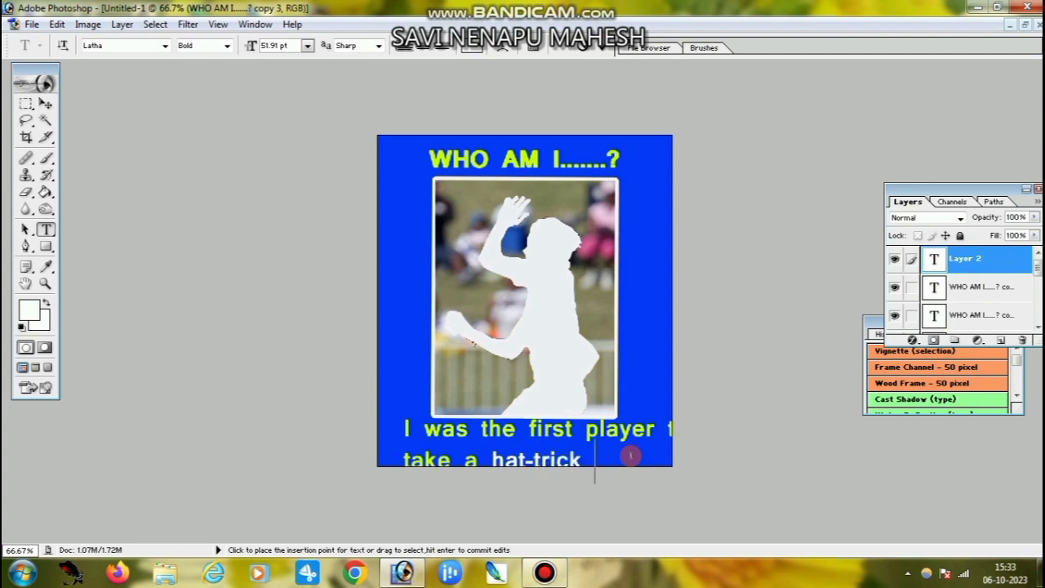
- Switch the text colour back to bright yellow-green and continue the hint with "in the"
left_click(29, 310)
left_click(828, 233)
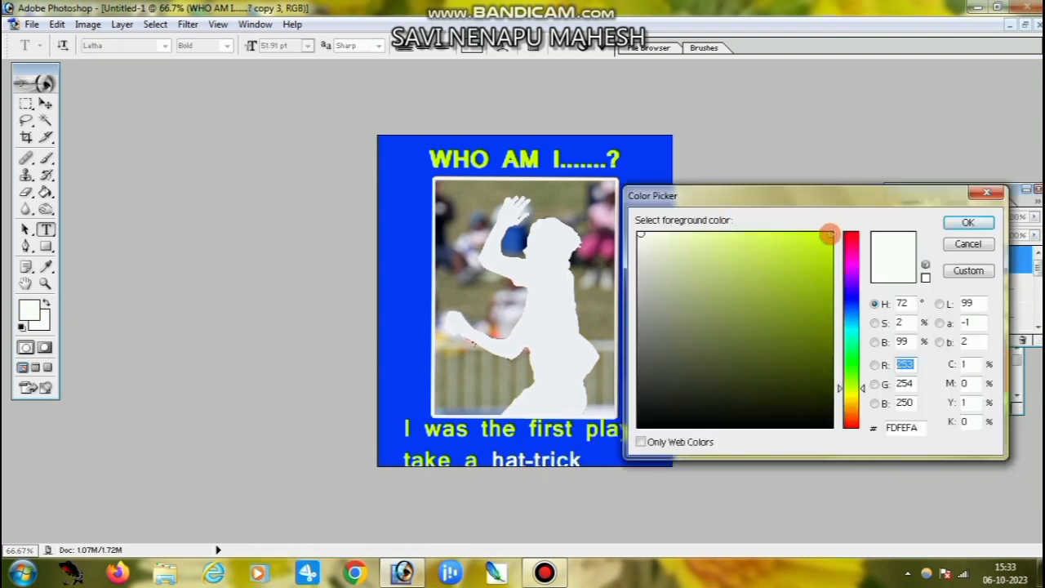
left_click(966, 221)
type("in the")
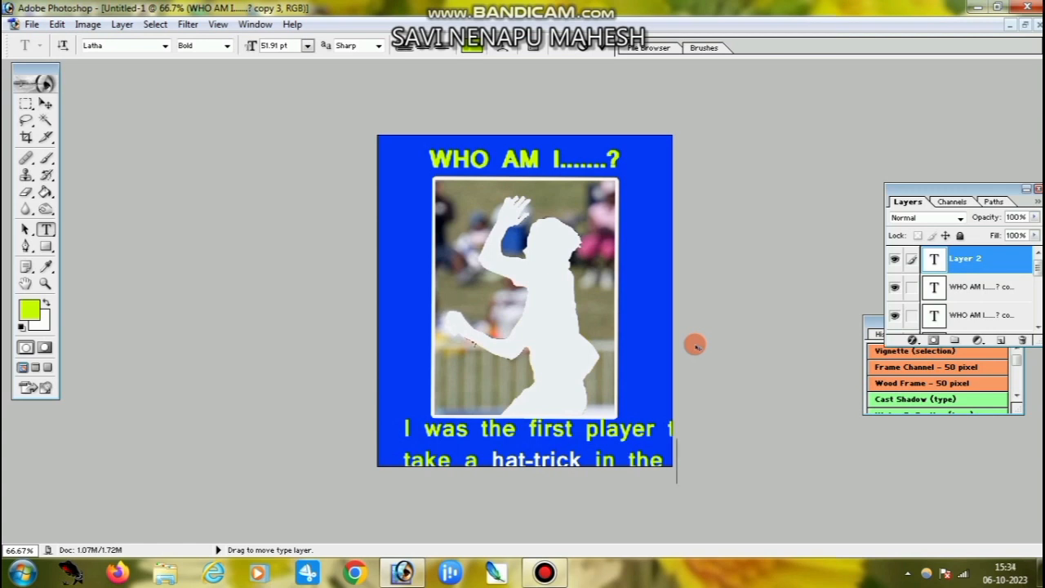
- Scale down the two-line hint text with Free Transform and position it within the blue area below the photo
left_click(45, 103)
key("ctrl+t")
left_click_drag(688, 419, 627, 431)
left_click_drag(572, 447, 568, 439)
key("Return")
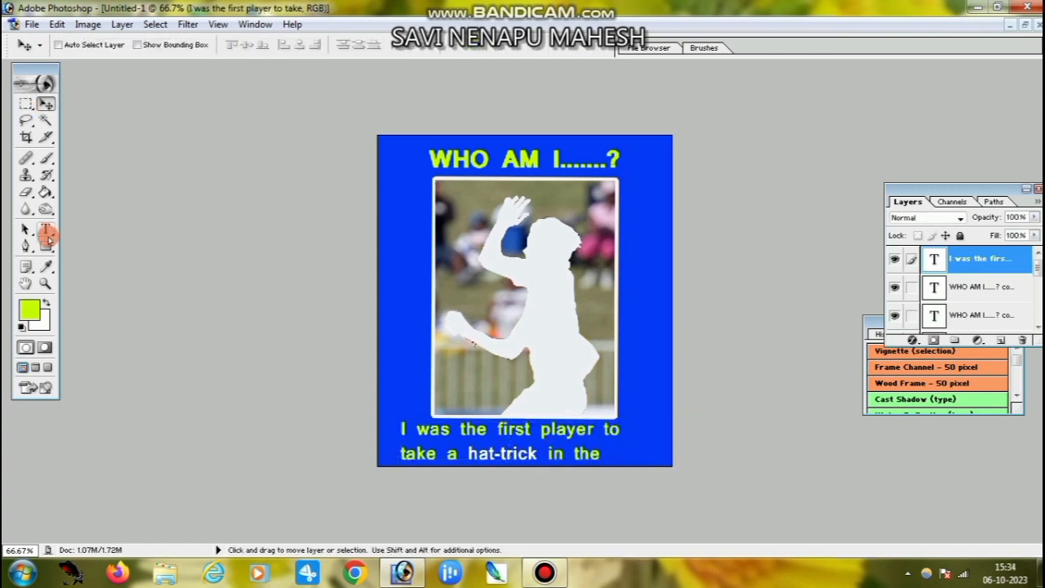
- Append "IPL" to the end of the hint text's second line and check the finished poster
left_click(46, 231)
left_click(583, 455)
type("IPL")
left_click(45, 283)
left_click(553, 518)
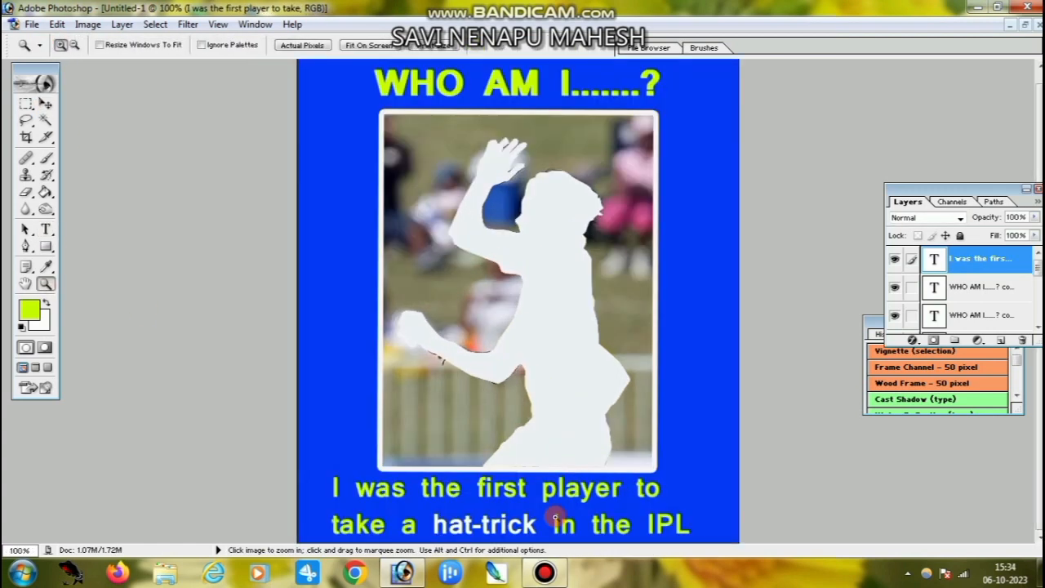
left_click(550, 517)
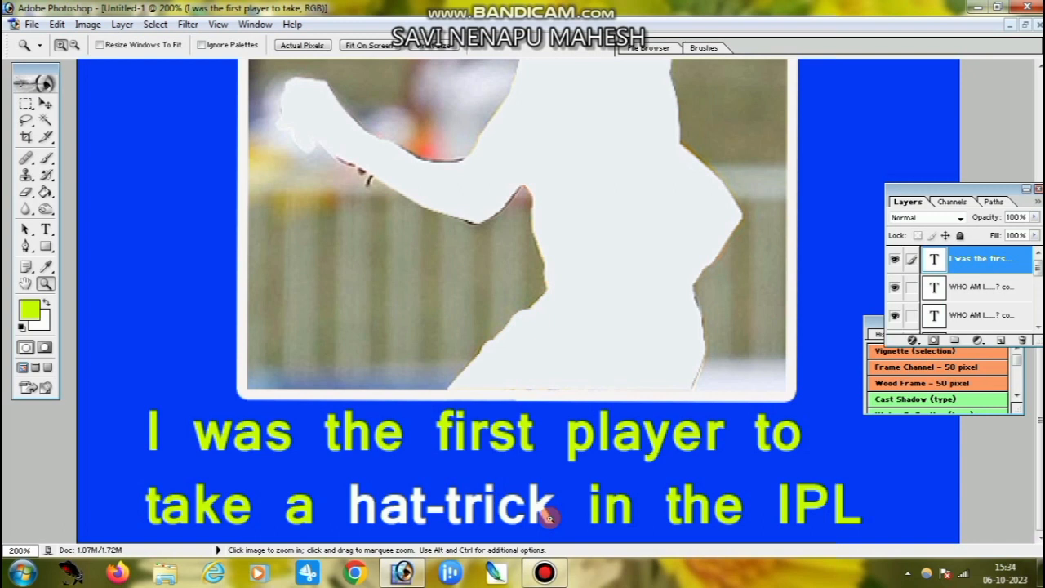
left_click(631, 374, "alt")
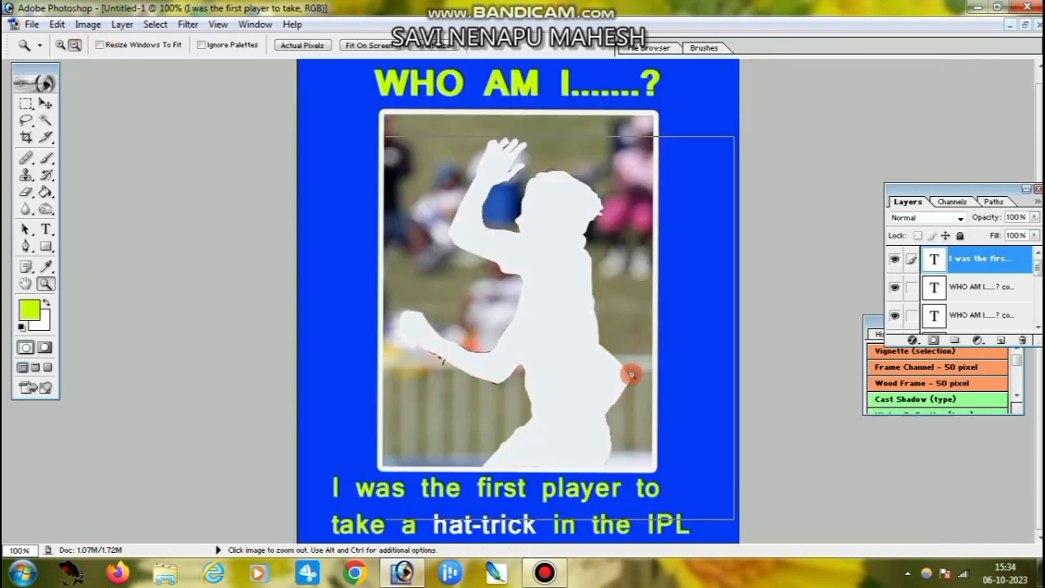
left_click(631, 375, "alt")
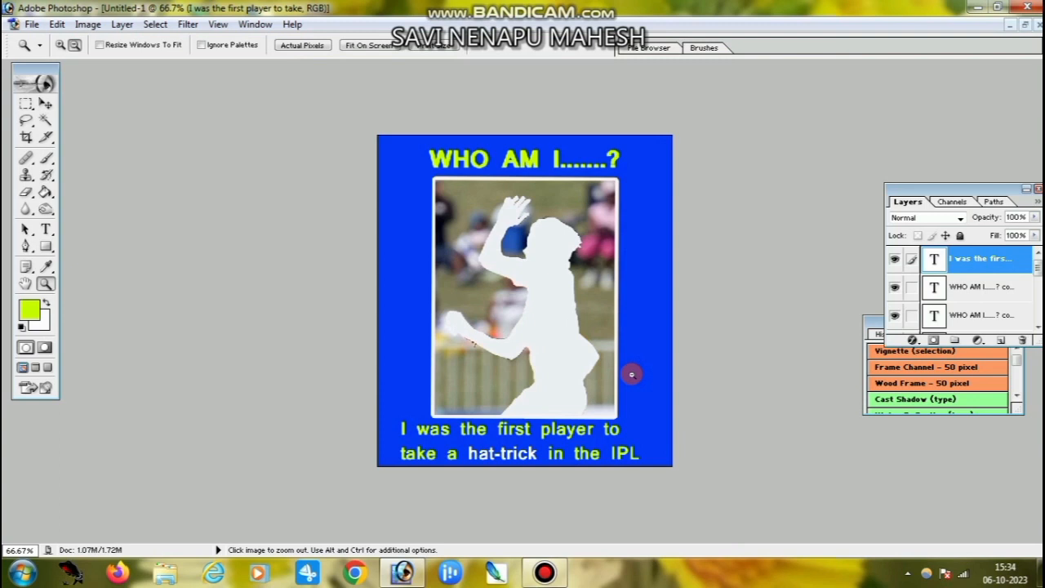